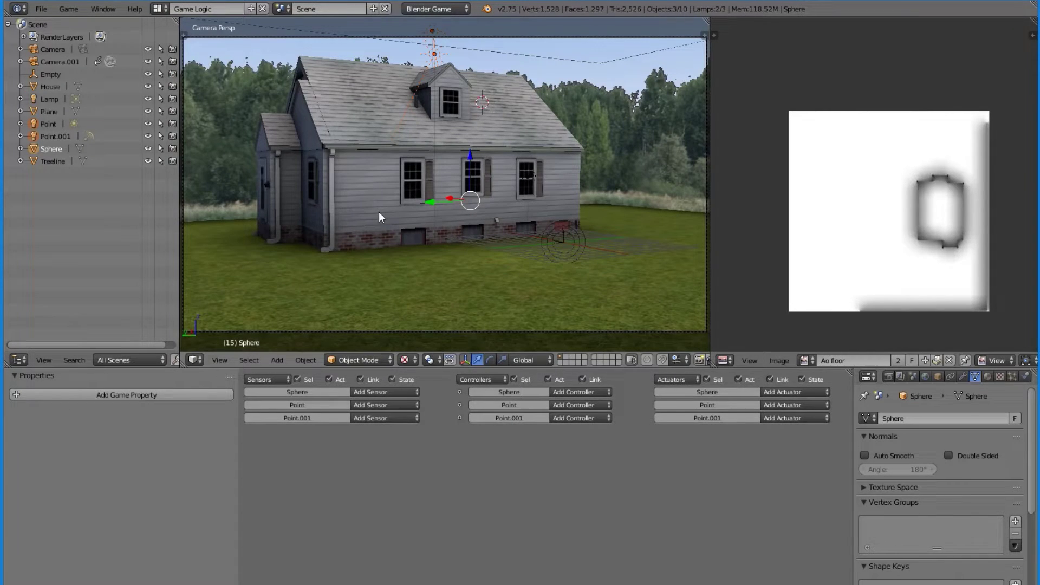
Test-run the random-music game, walking toward the house, then stop it.
key("p")
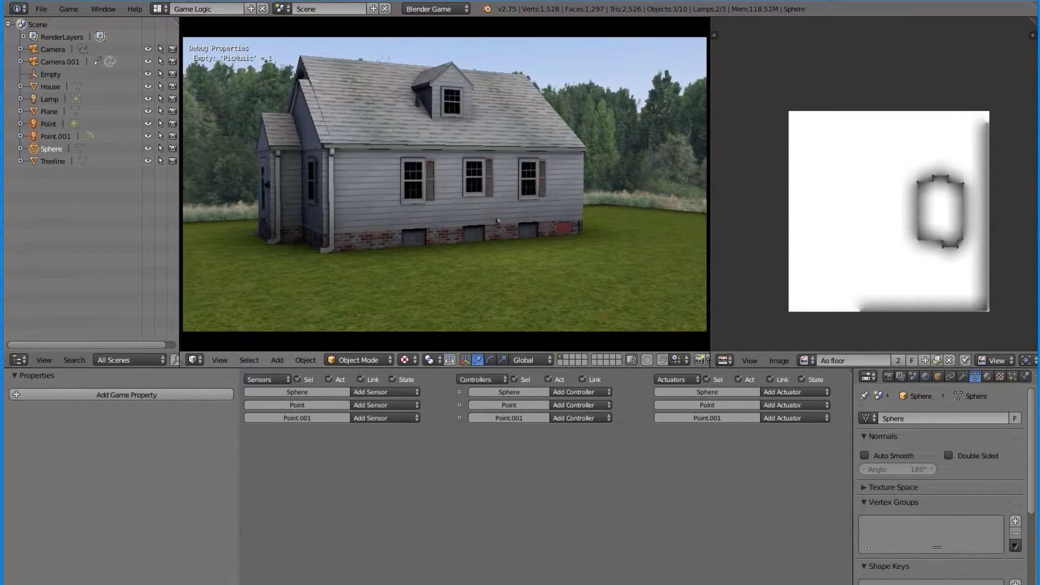
key("w")
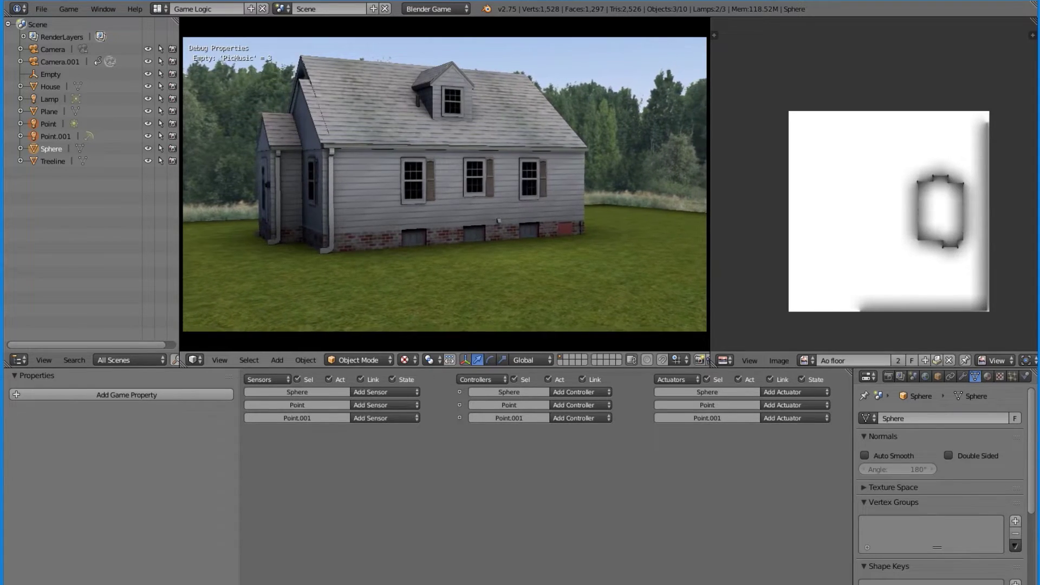
key("Escape")
Orbit around the house, select the Empty to view its logic bricks, and switch to the other Blender window.
middle_click_drag(417, 177, 540, 293)
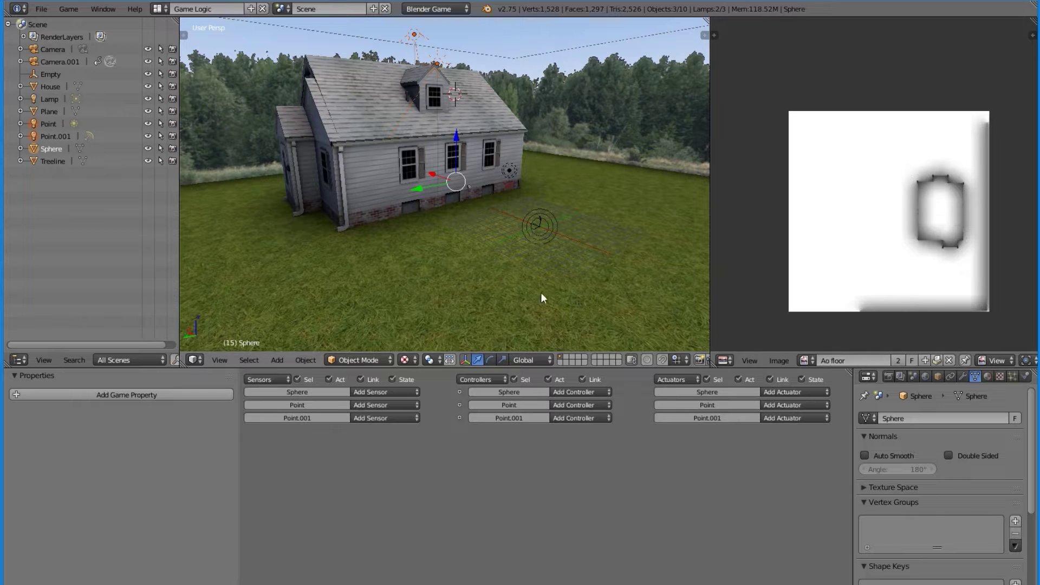
middle_click_drag(514, 241, 477, 304)
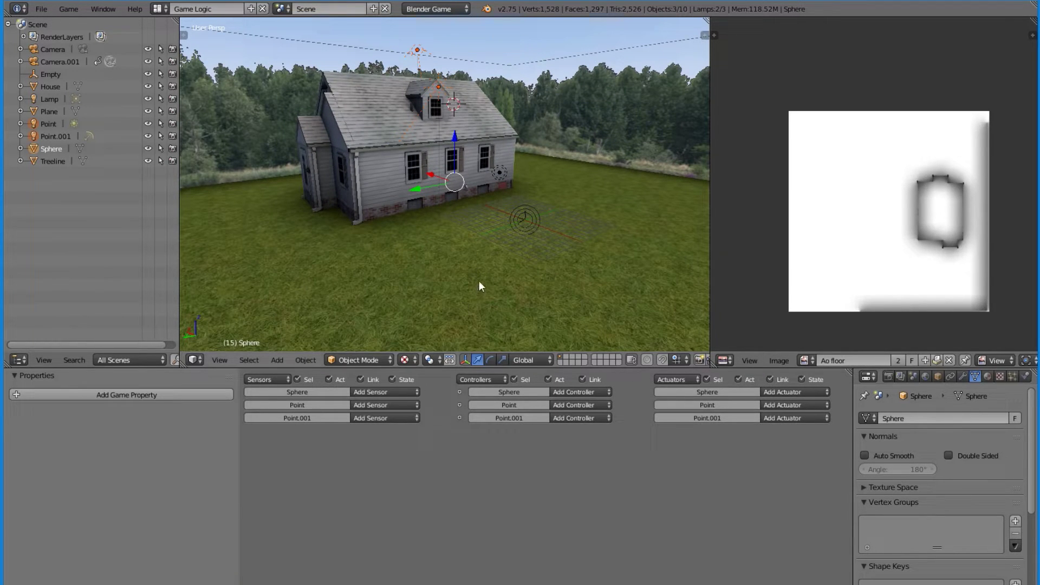
right_click(515, 223)
scroll(401, 512, "down", 3)
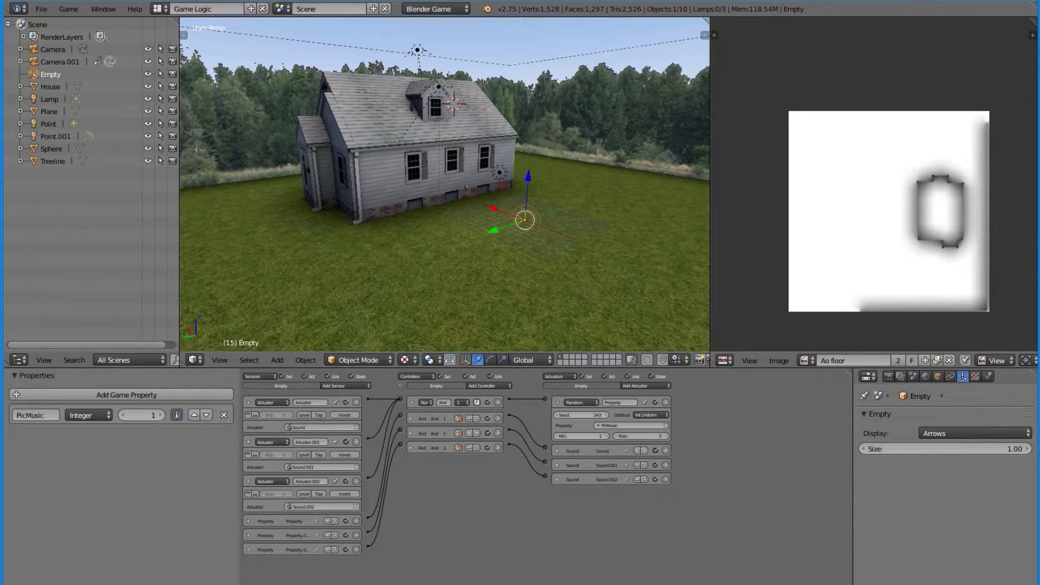
left_click(426, 569)
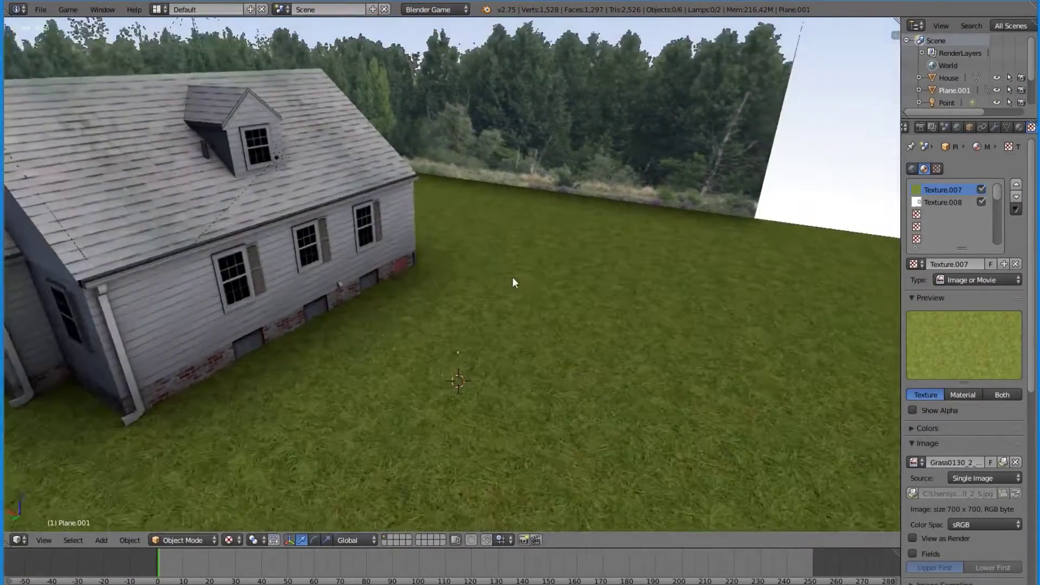
Add a Plain Axes Empty and raise it along Z above the lawn beside the house.
scroll(513, 278, "down", 5)
middle_click_drag(553, 262, 496, 299)
scroll(404, 273, "up", 5)
key("shift+a")
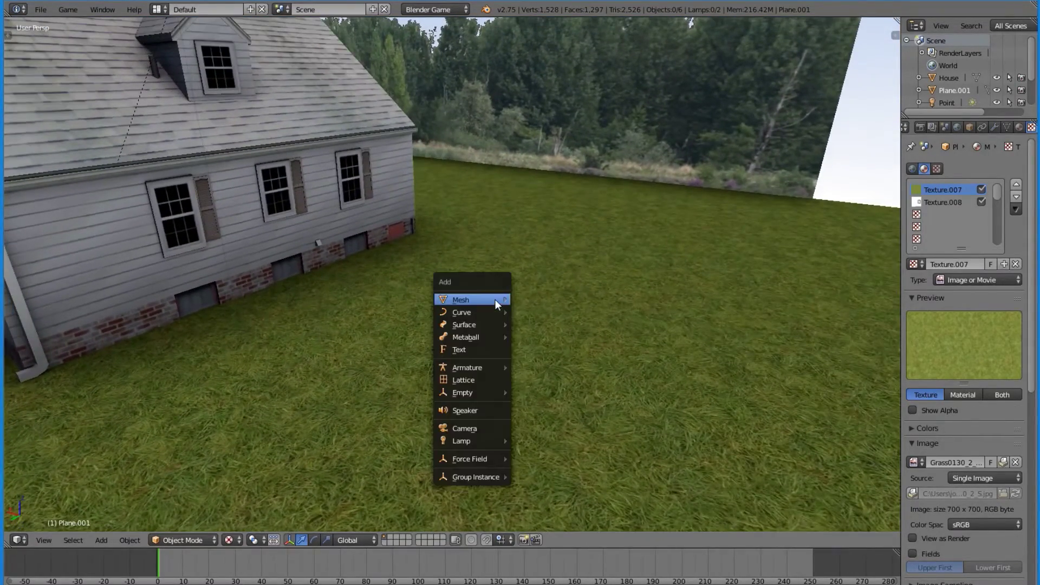
mouse_move(460, 392)
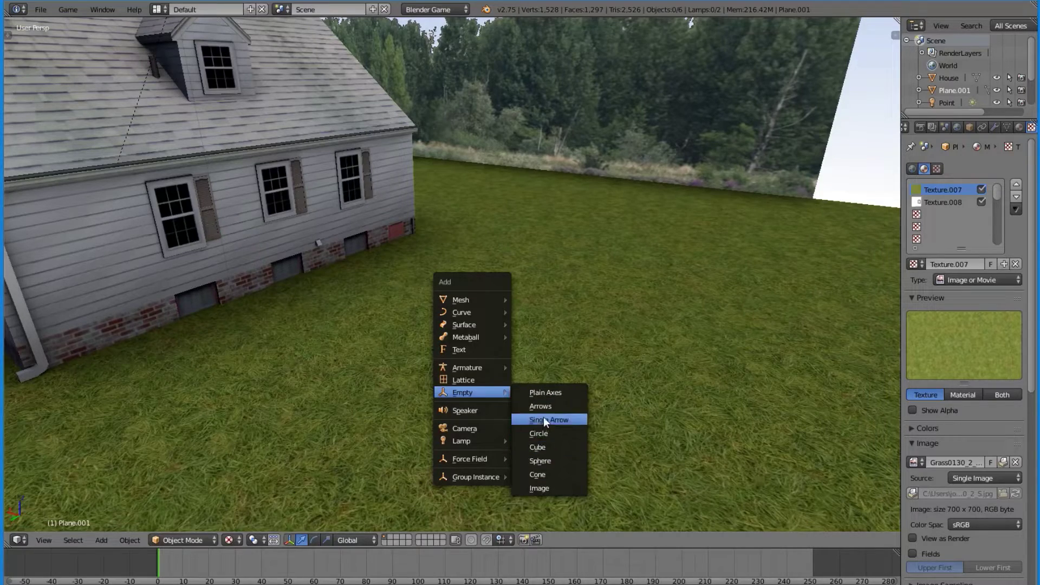
left_click(555, 392)
scroll(537, 392, "up", 4)
key("g")
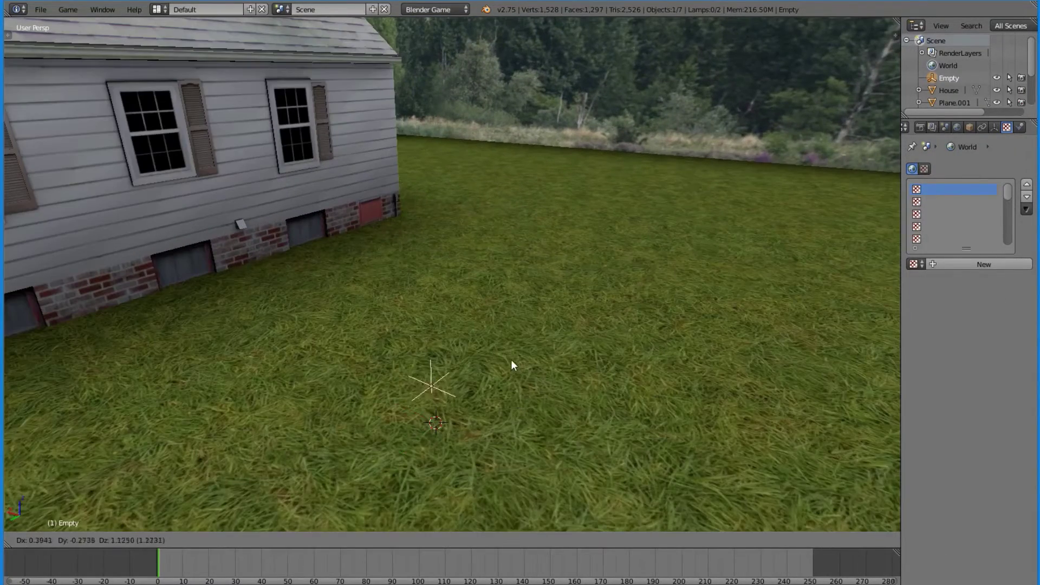
key("z")
left_click(499, 303)
Give the Empty a Force Field in Physics under Blender Render, then return to Blender Game.
key("a")
middle_click_drag(493, 324, 493, 318)
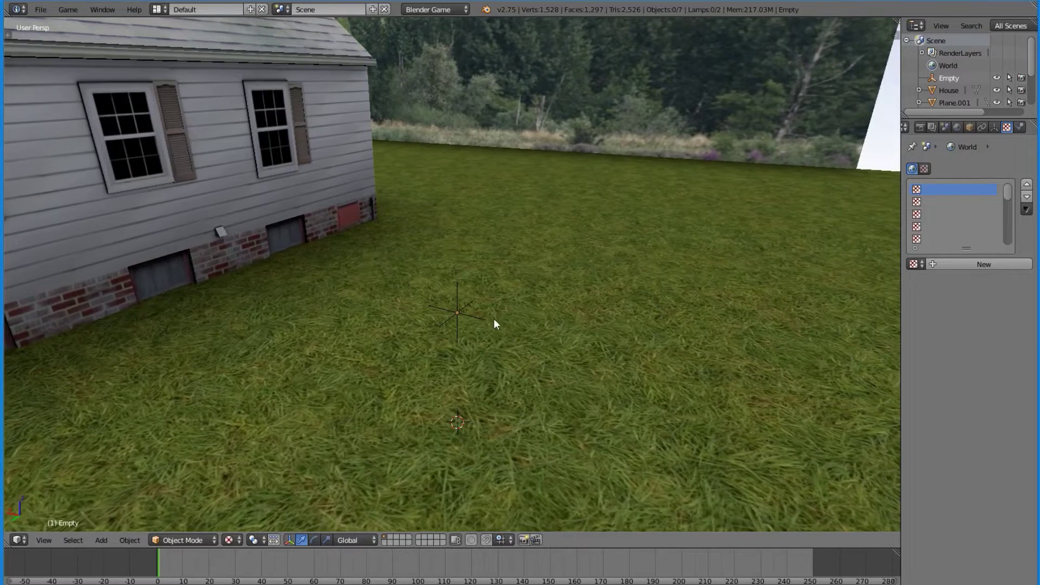
right_click(460, 313)
left_click(1020, 127)
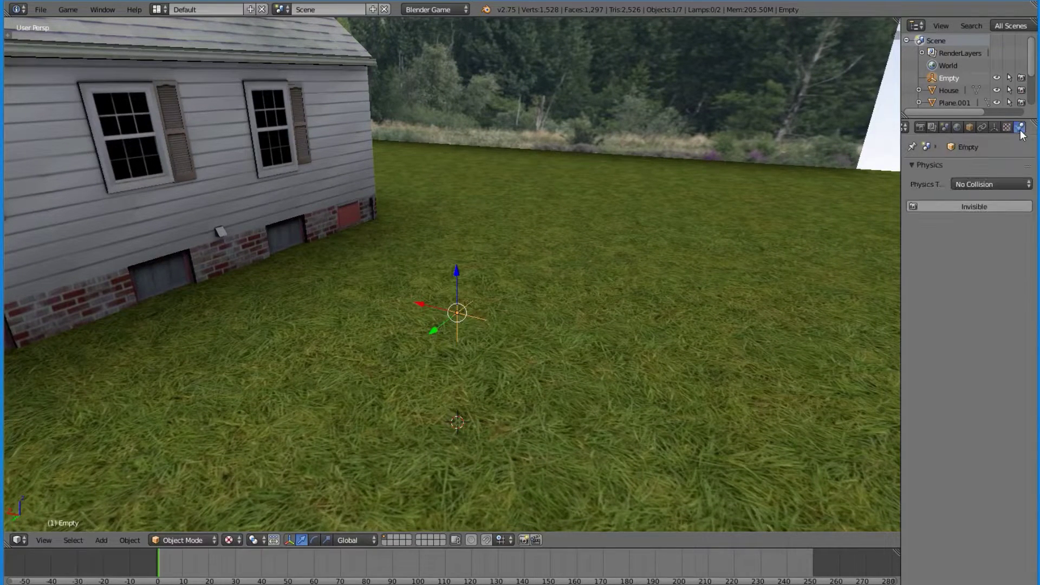
left_click(436, 9)
left_click(438, 19)
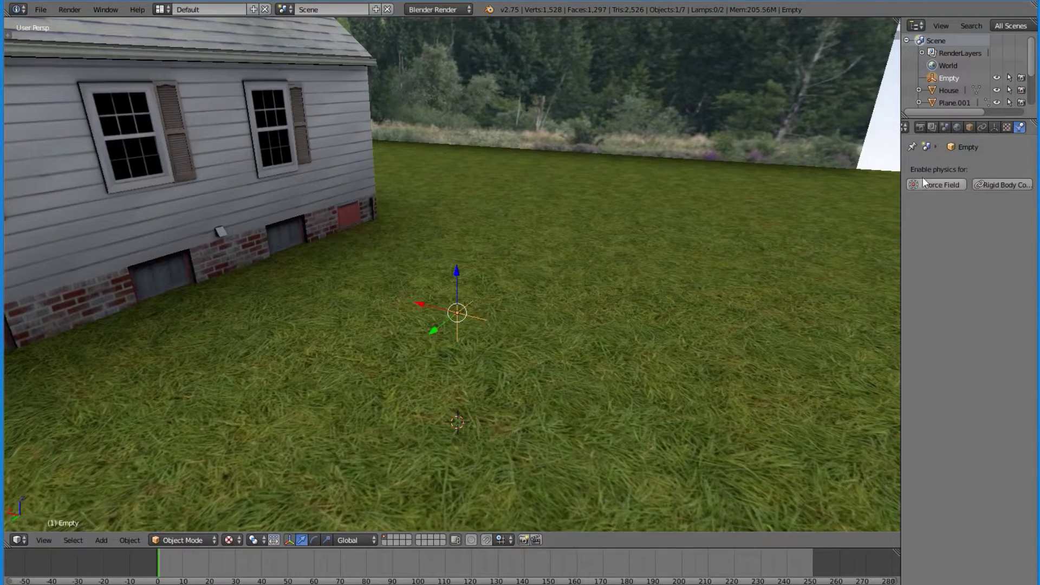
left_click(940, 185)
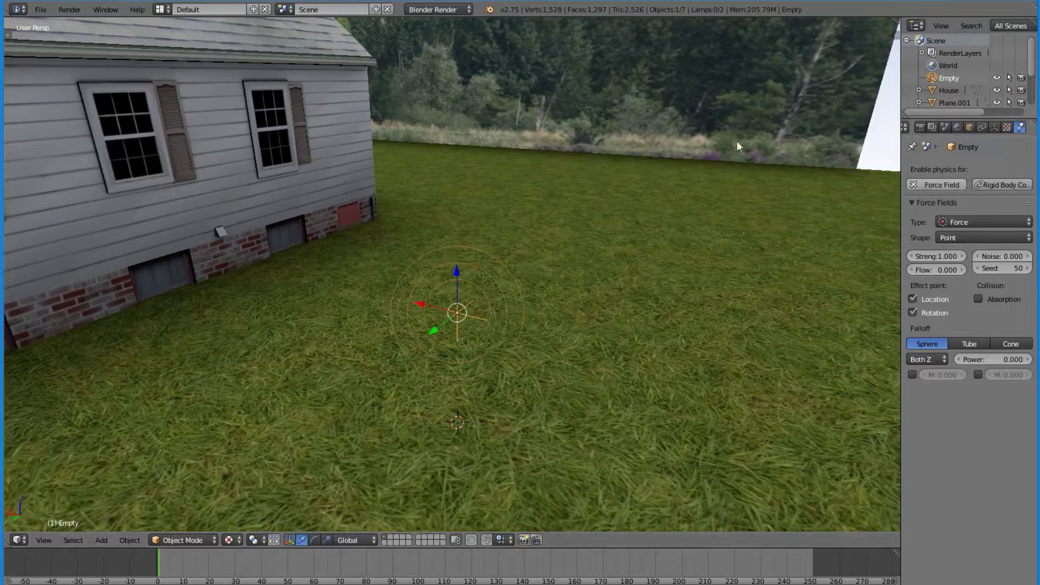
left_click(438, 9)
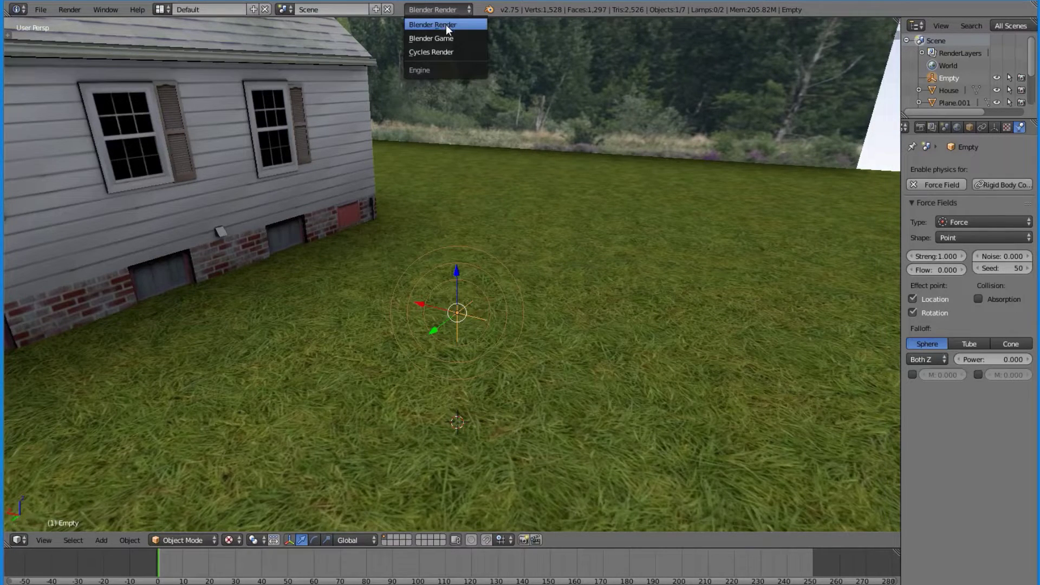
left_click(452, 38)
With the Empty selected, test-run the game with P and stop it with Esc.
right_click(461, 309)
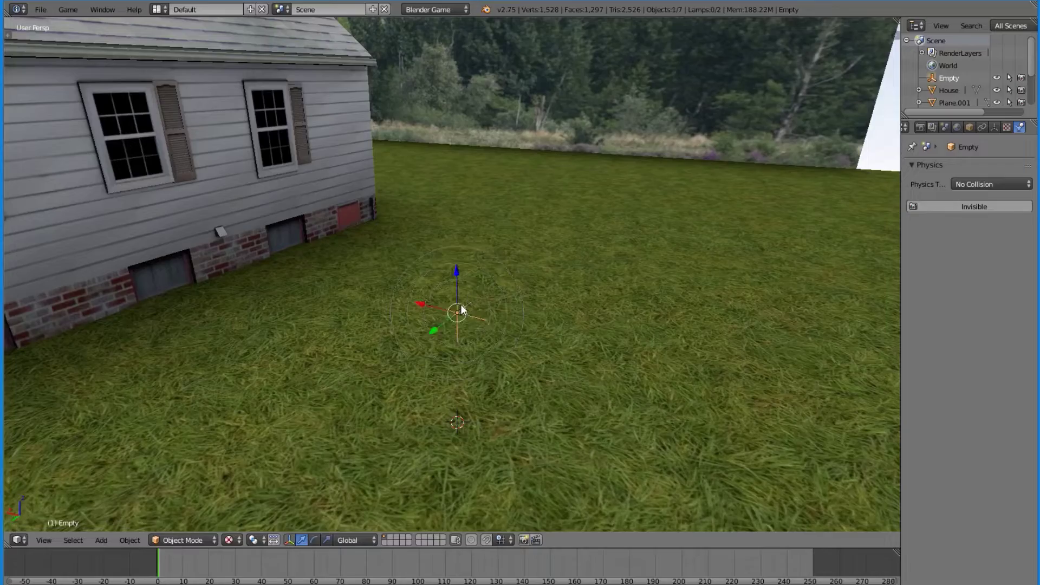
mouse_move(460, 309)
middle_mouse_down()
mouse_move(341, 337)
mouse_move(470, 303)
middle_mouse_up()
key("p")
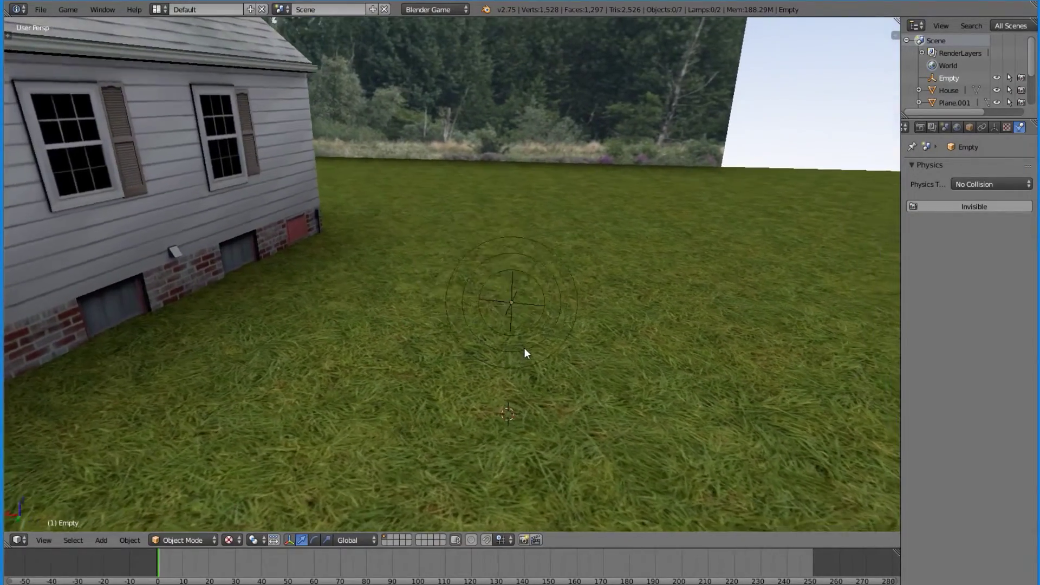
key("Escape")
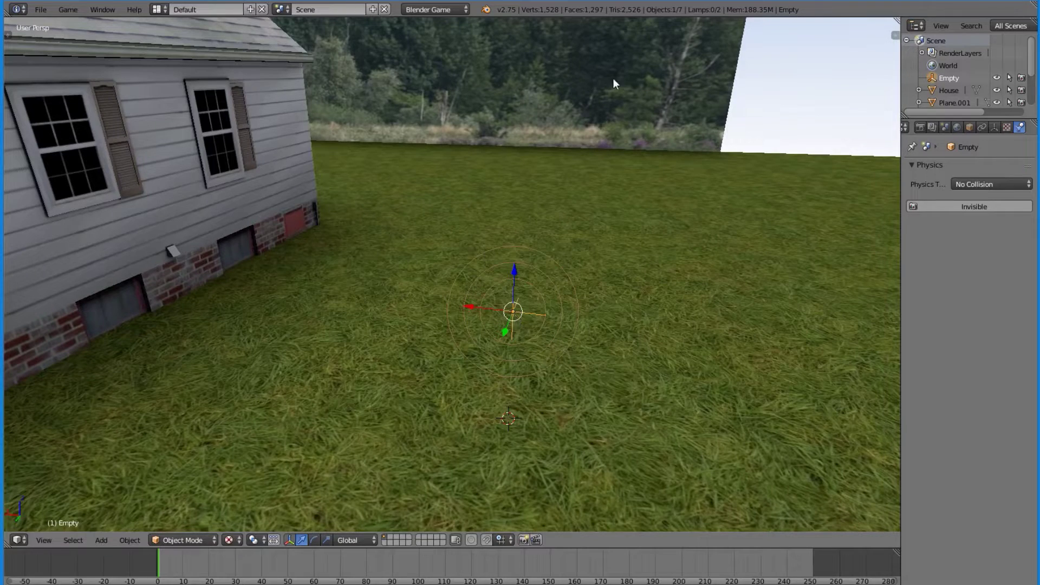
left_click(157, 9)
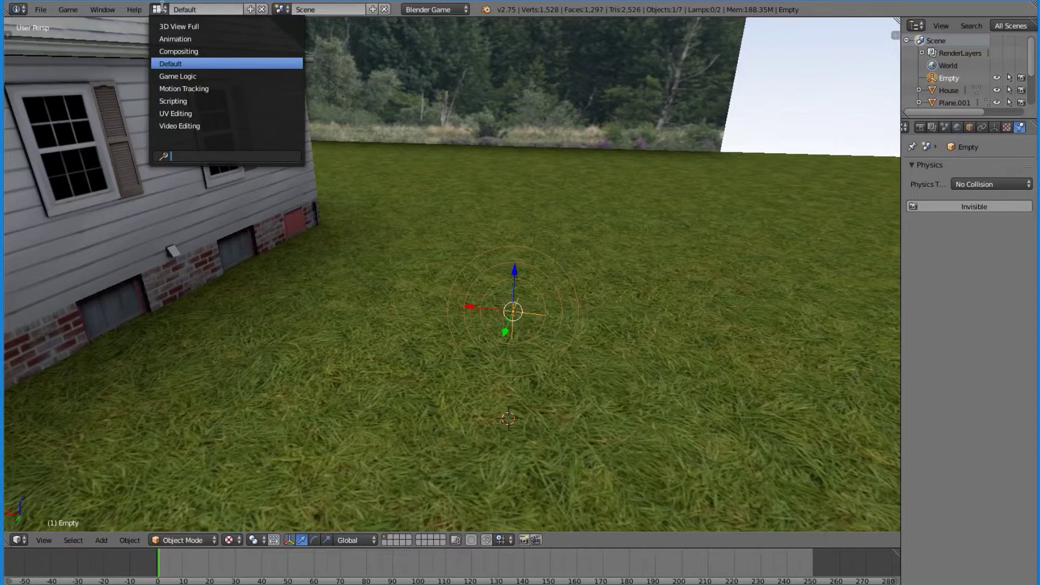
Switch to the Game Logic layout with a textured, perspective view of the house.
left_click(184, 76)
left_click(405, 361)
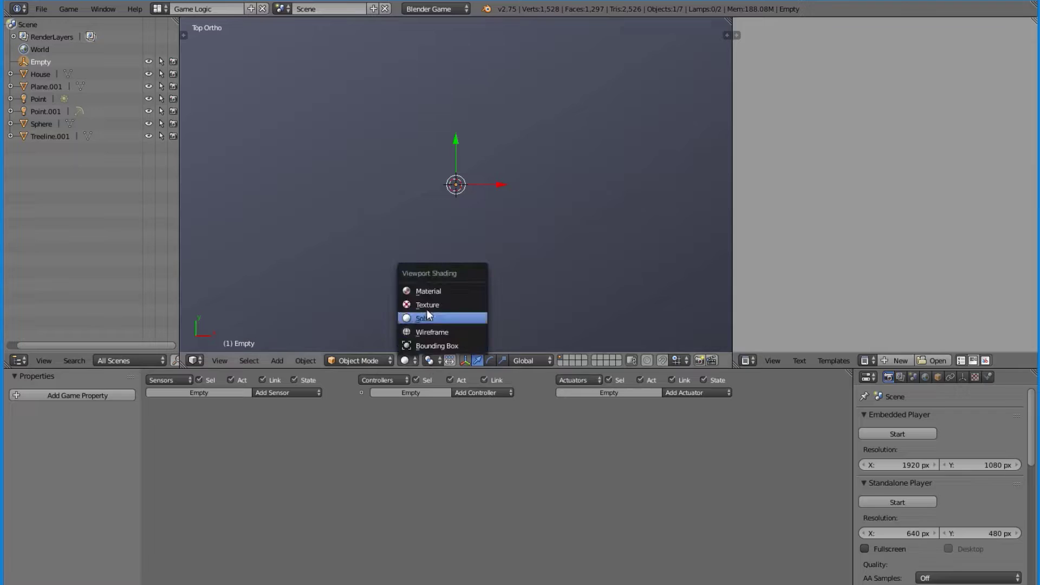
left_click(428, 305)
middle_click_drag(439, 309, 569, 230)
scroll(557, 263, "down", 5)
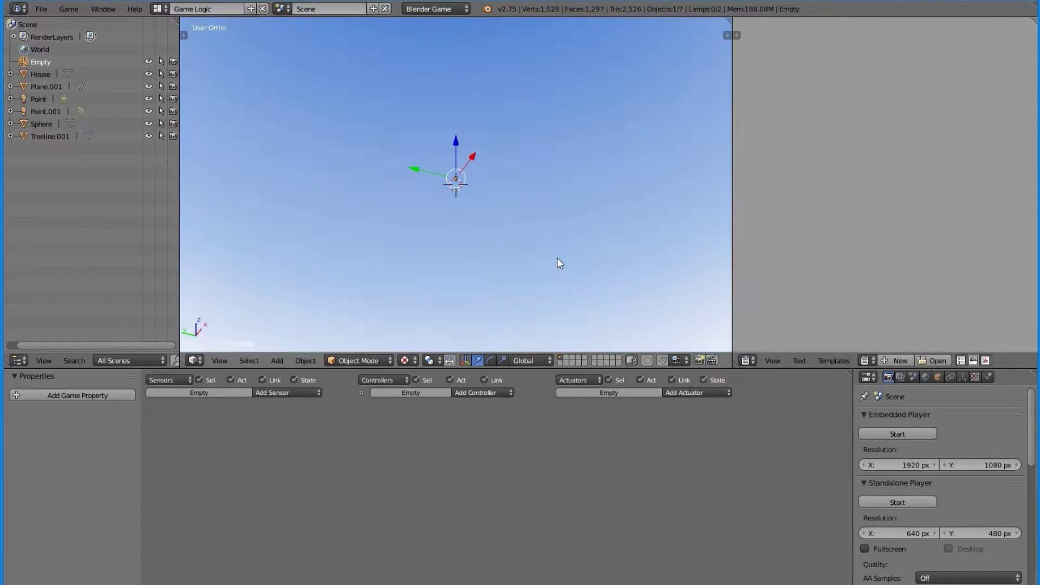
left_click(226, 356)
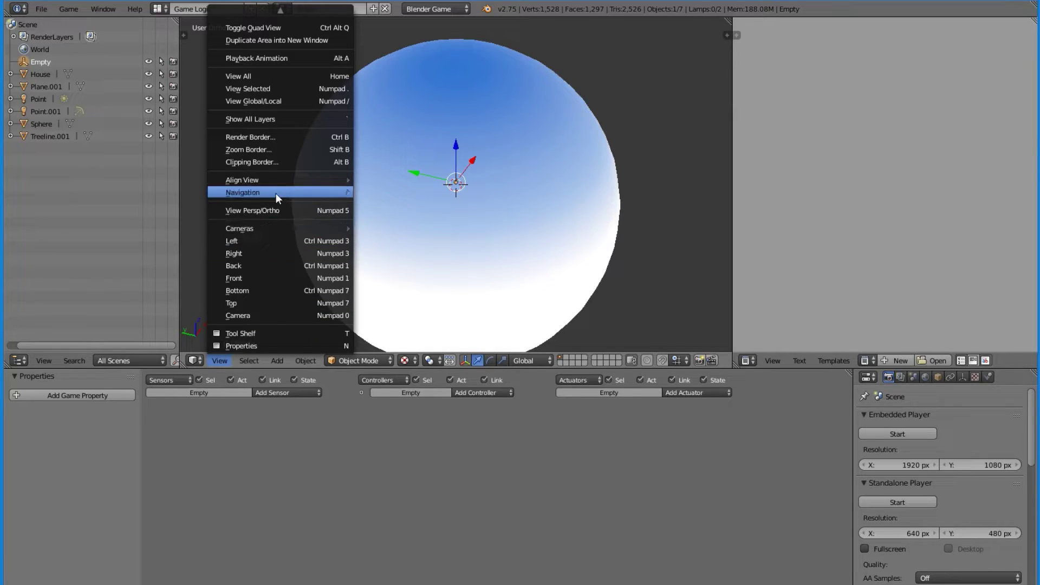
left_click(283, 209)
scroll(451, 263, "up", 6)
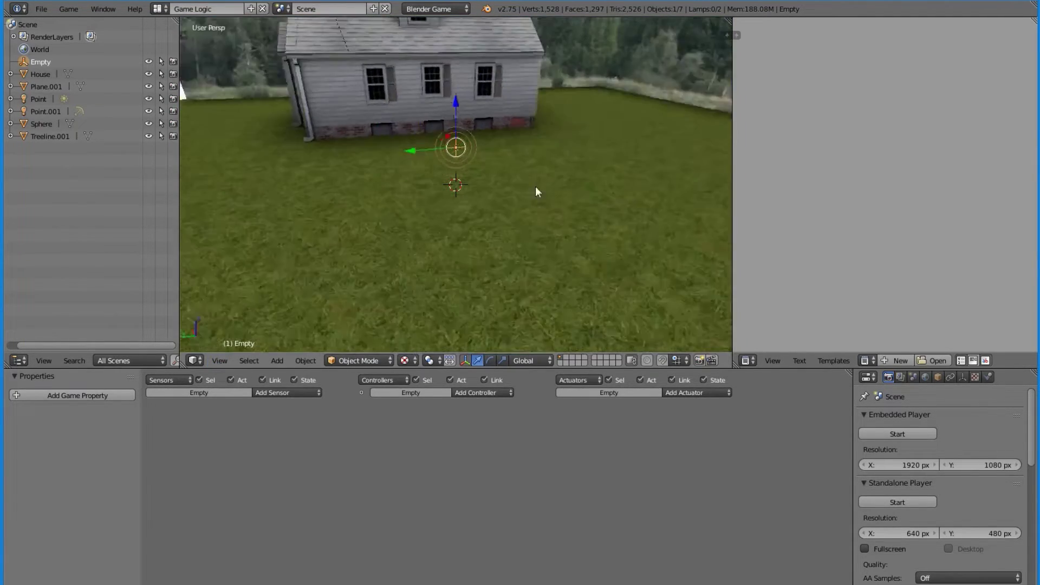
middle_click_drag(537, 190, 506, 250)
Add an Always sensor to the Empty and name it Startup.
left_click(276, 393)
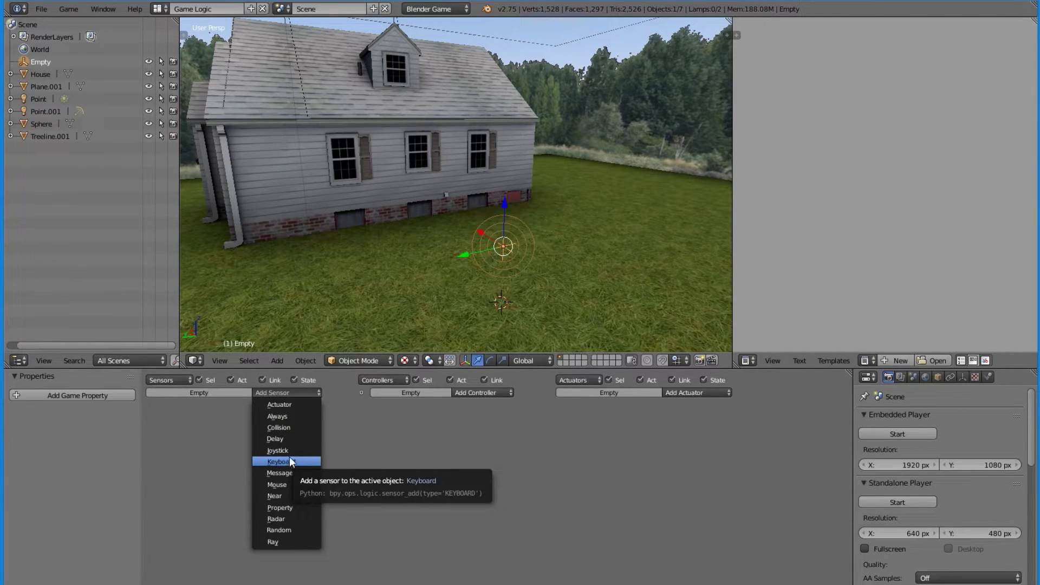
left_click(285, 417)
left_click(239, 415)
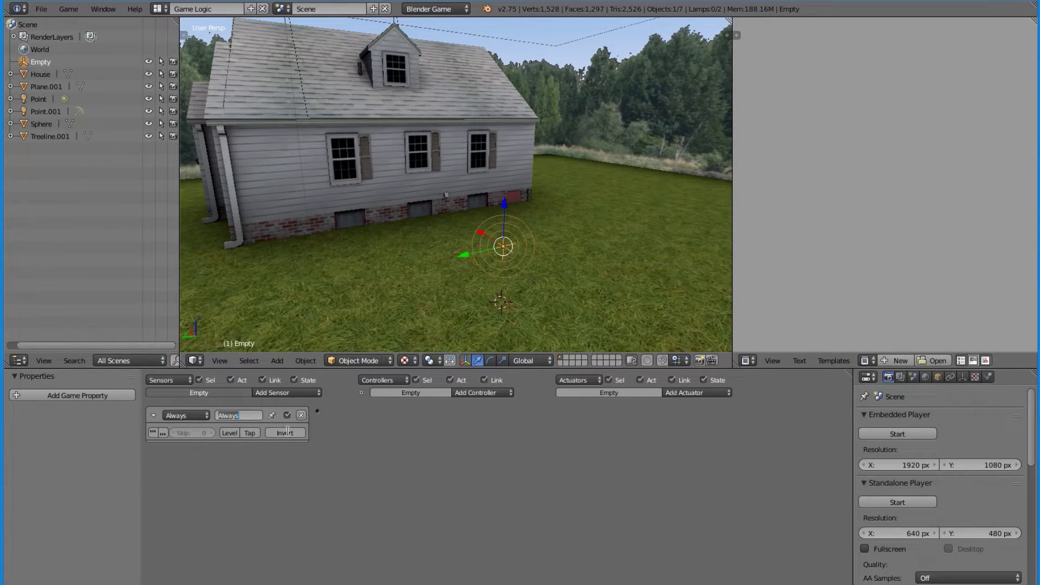
type("Startup")
key("Return")
Add a Random actuator, link Startup to it through an And controller, and collapse both.
left_click(720, 392)
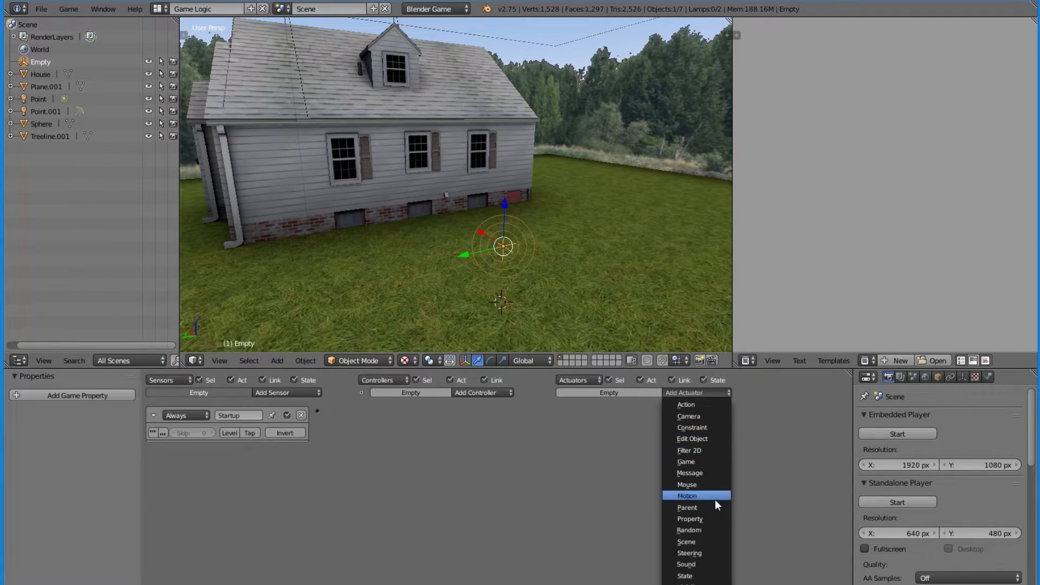
left_click(717, 529)
left_click_drag(318, 411, 559, 411)
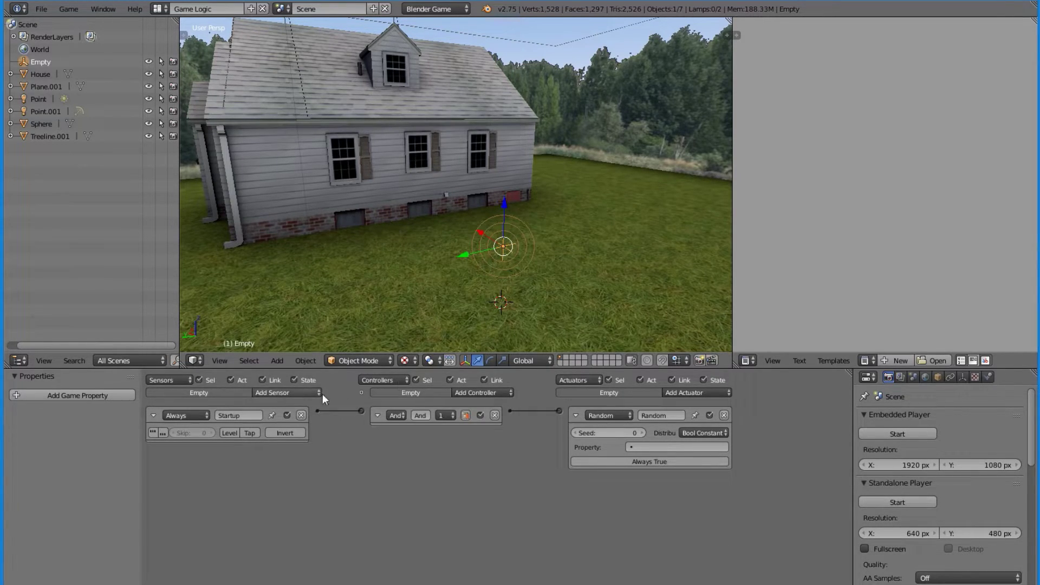
left_click(154, 415)
left_click(377, 415)
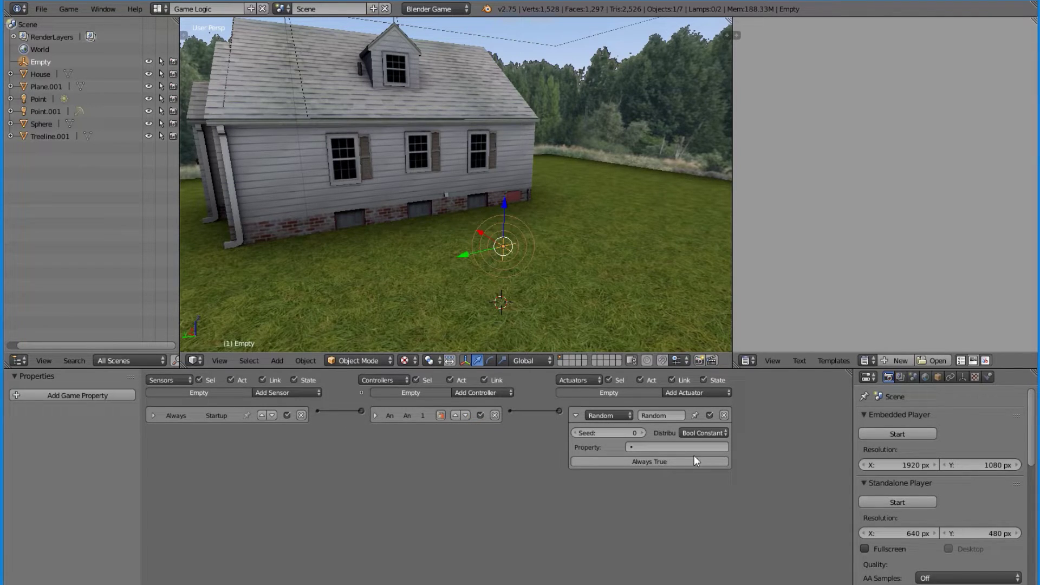
left_click(699, 433)
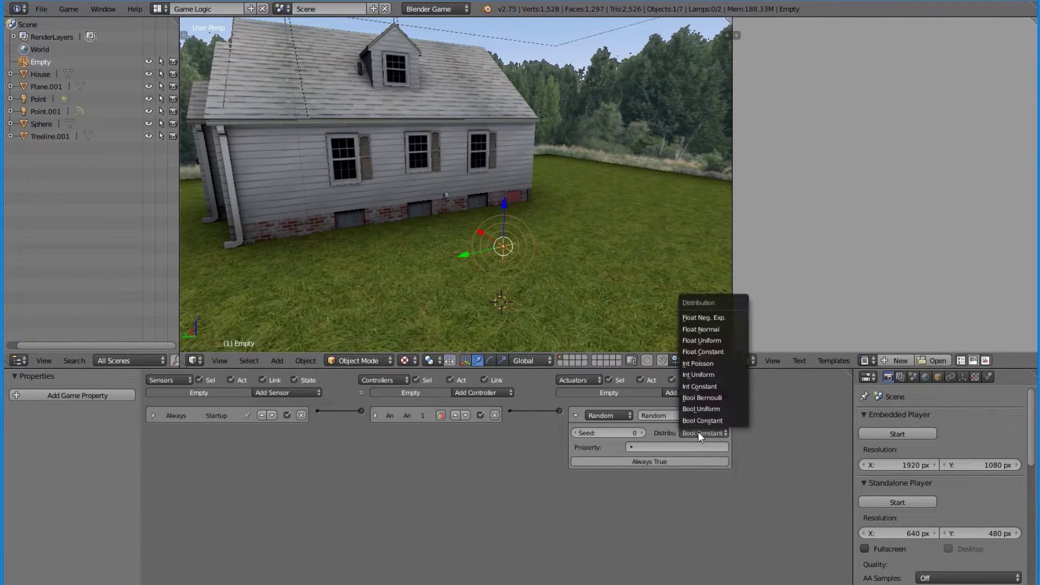
Set the actuator to Int Uniform and add an Integer game property named Random.
left_click(717, 374)
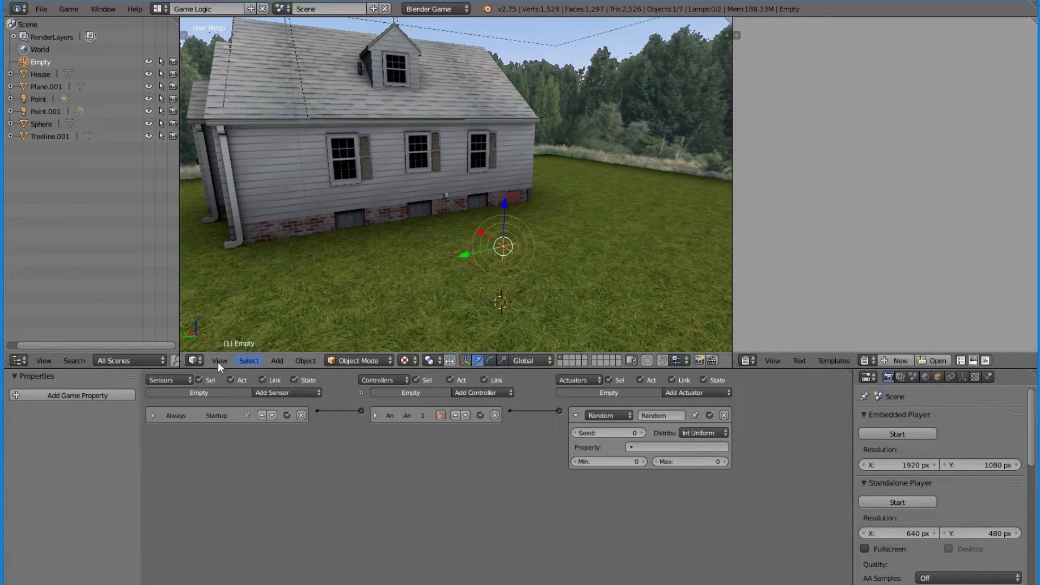
left_click(95, 392)
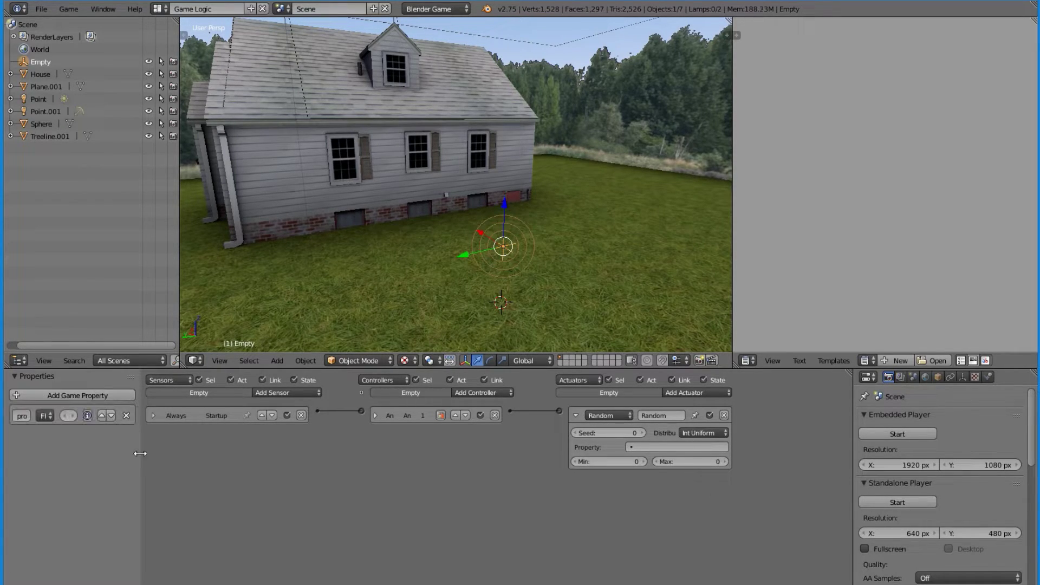
left_click_drag(140, 457, 233, 457)
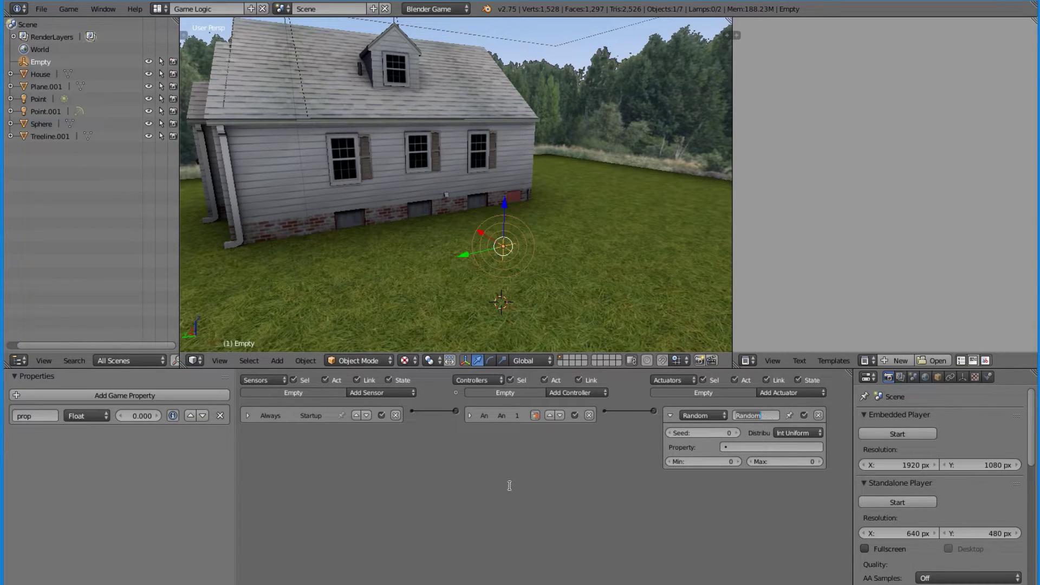
left_click(492, 509)
type("Random")
key("Return")
left_click(71, 415)
left_click(91, 384)
left_click_drag(236, 525, 225, 525)
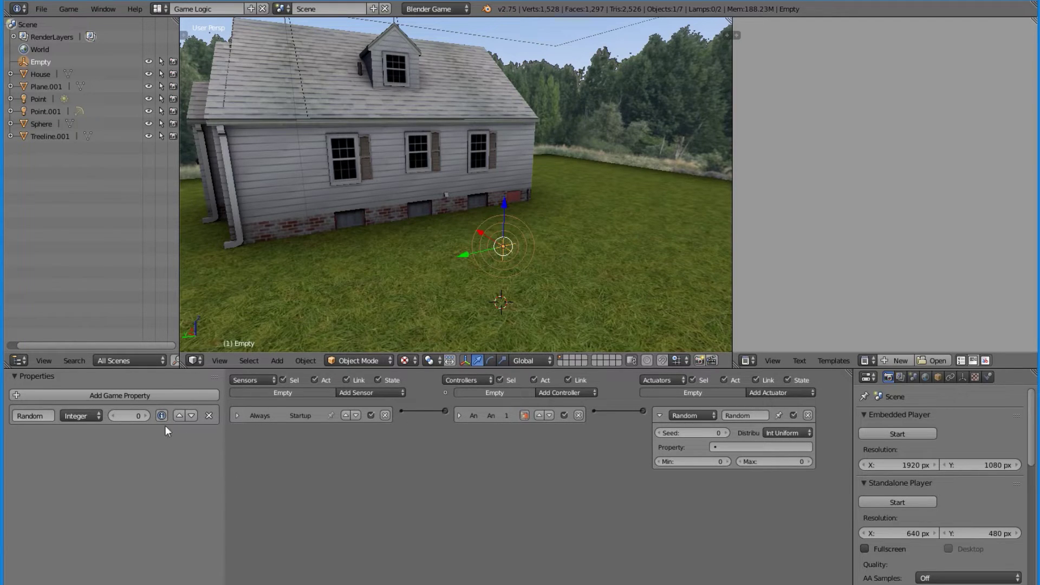
Enable Game > Show Debug Properties and test-run the game to see Random's value.
left_click(68, 9)
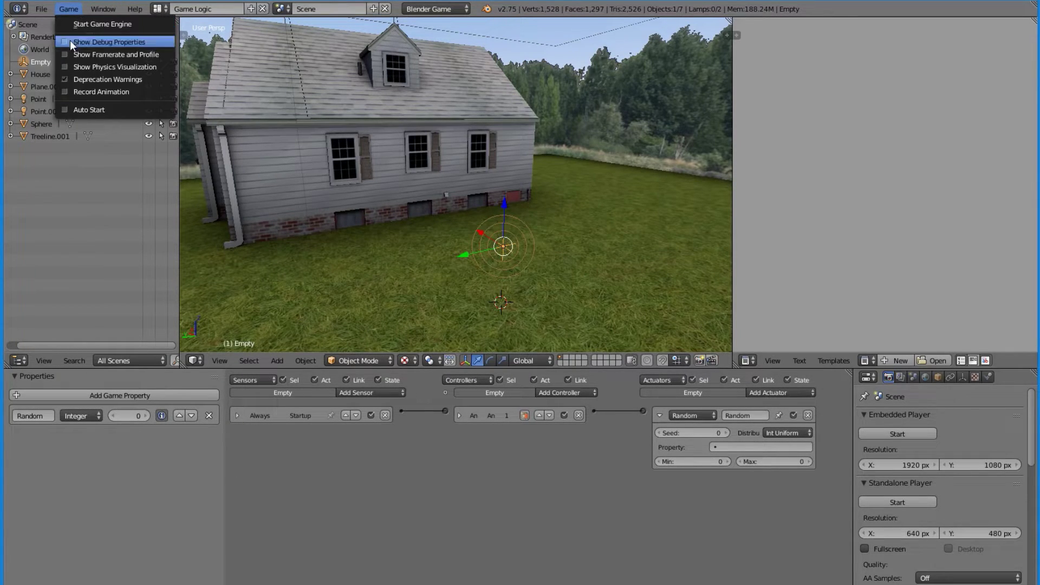
left_click(66, 50)
left_click(66, 10)
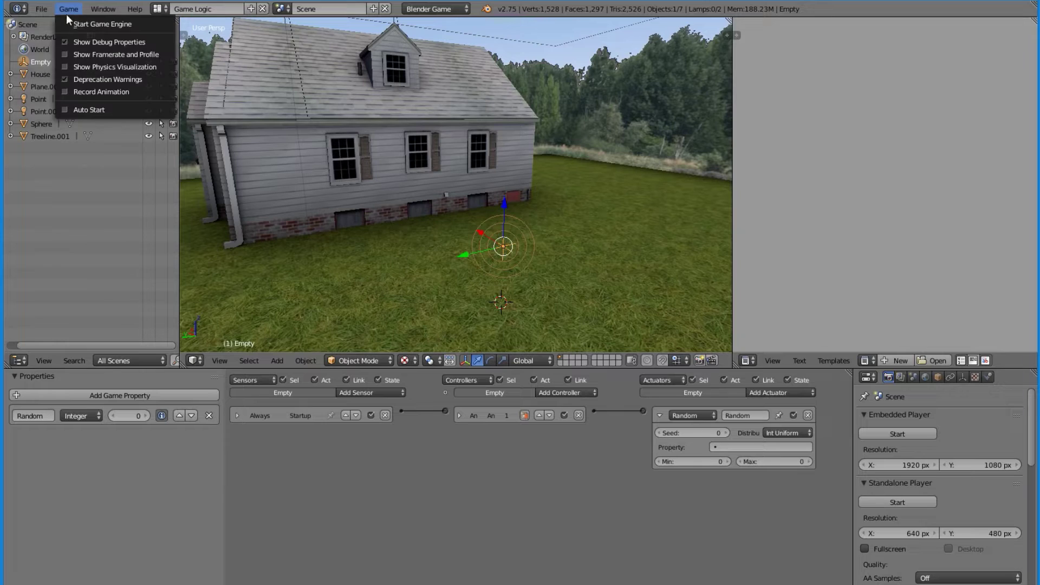
left_click(90, 41)
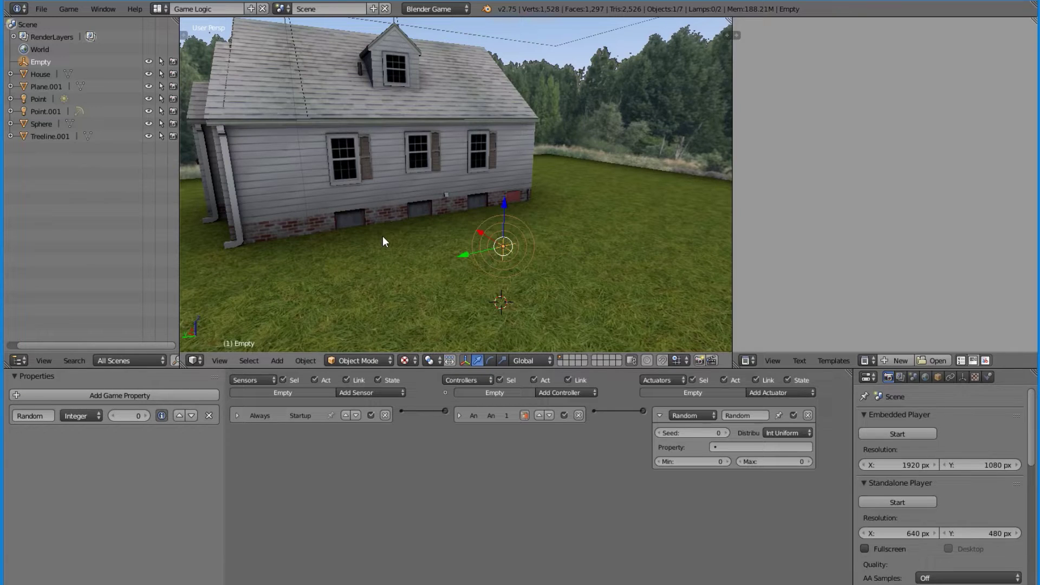
key("p")
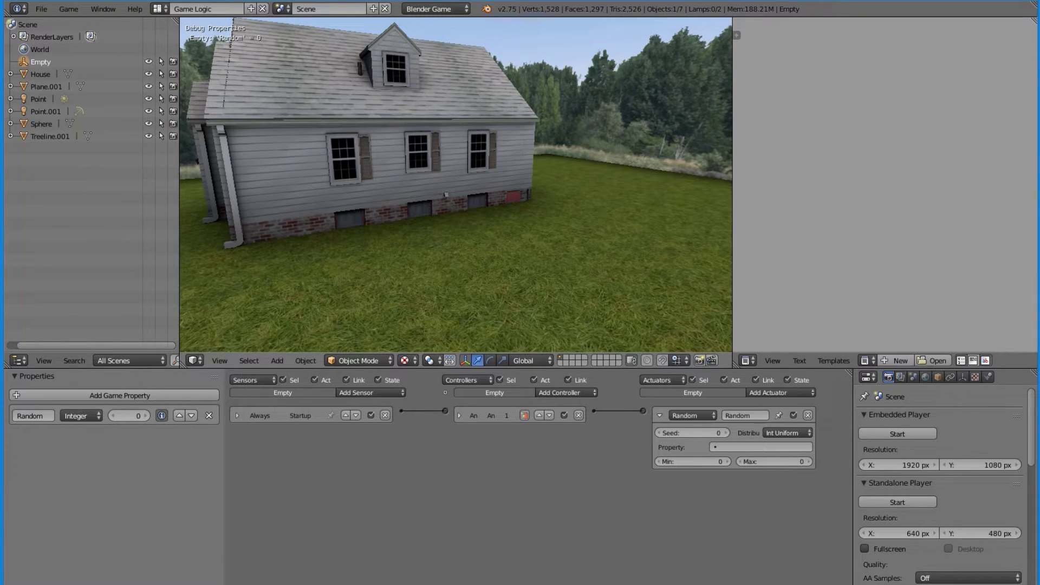
key("Escape")
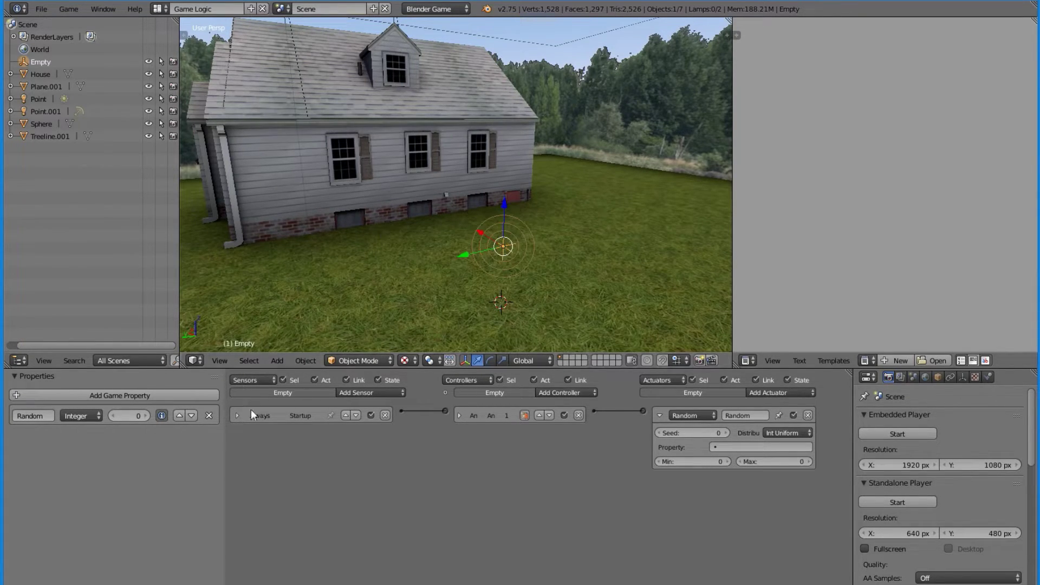
left_click(769, 462)
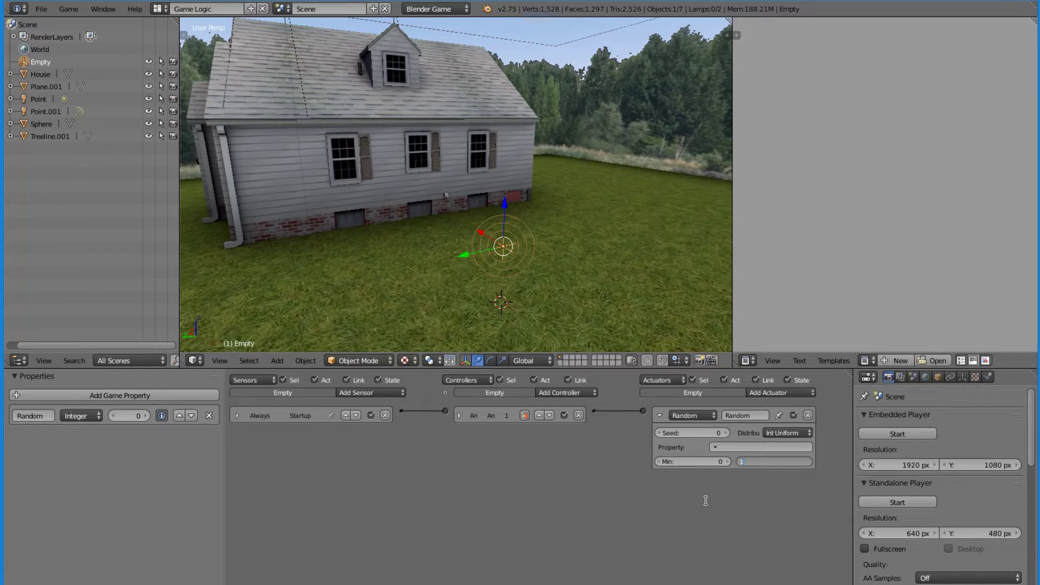
Set the Random actuator's Max to 10 and Min to 0, writing into the Random property.
key("Return")
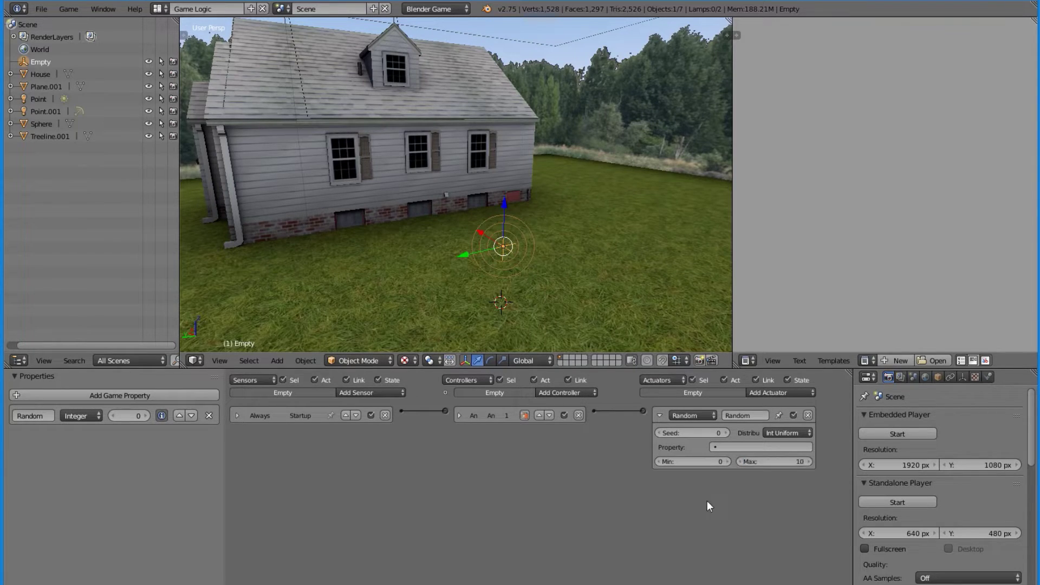
left_click(678, 463)
key("Return")
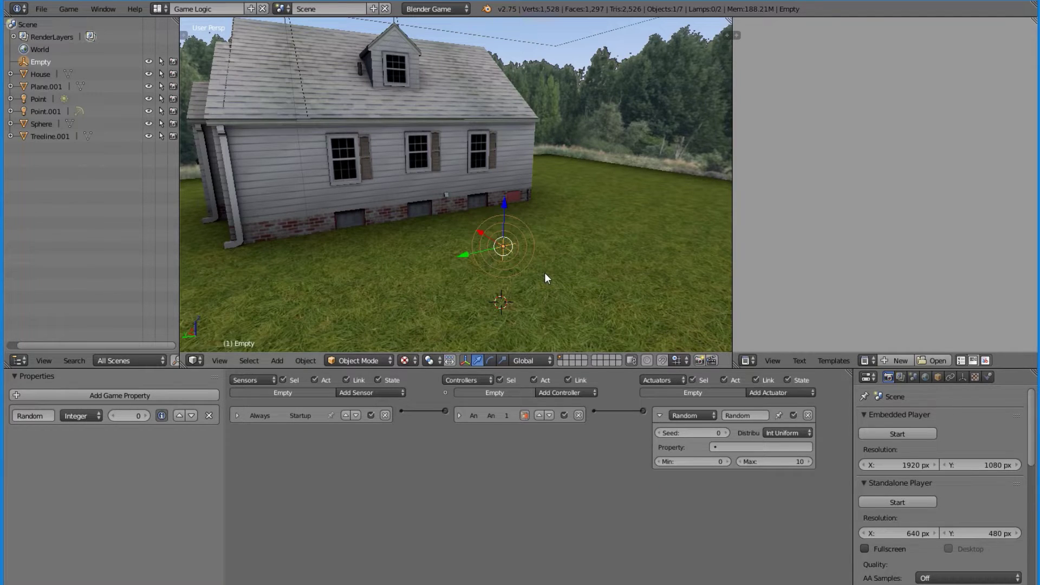
key("p")
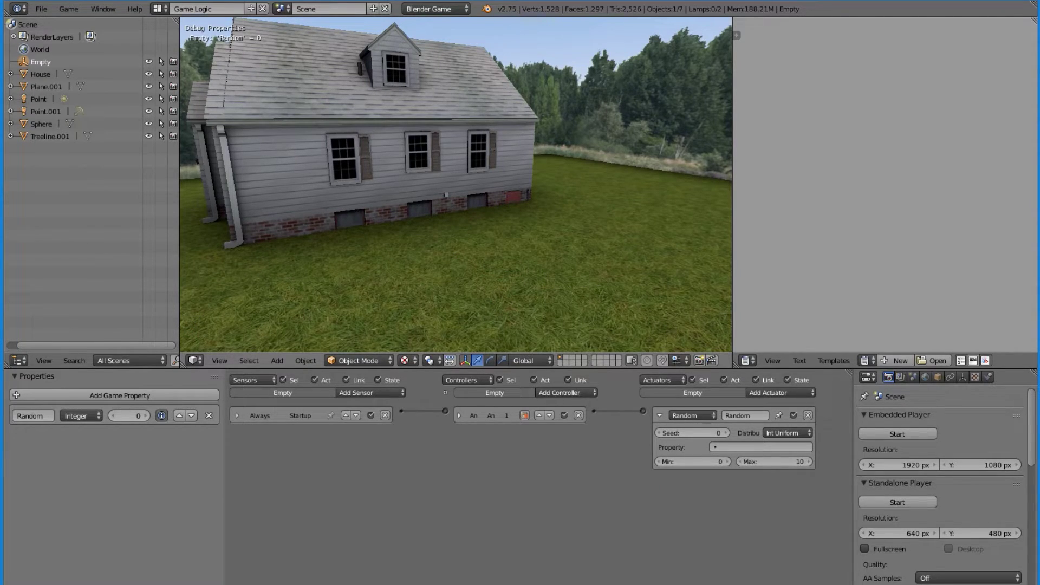
key("Escape")
left_click(758, 447)
left_click(791, 462)
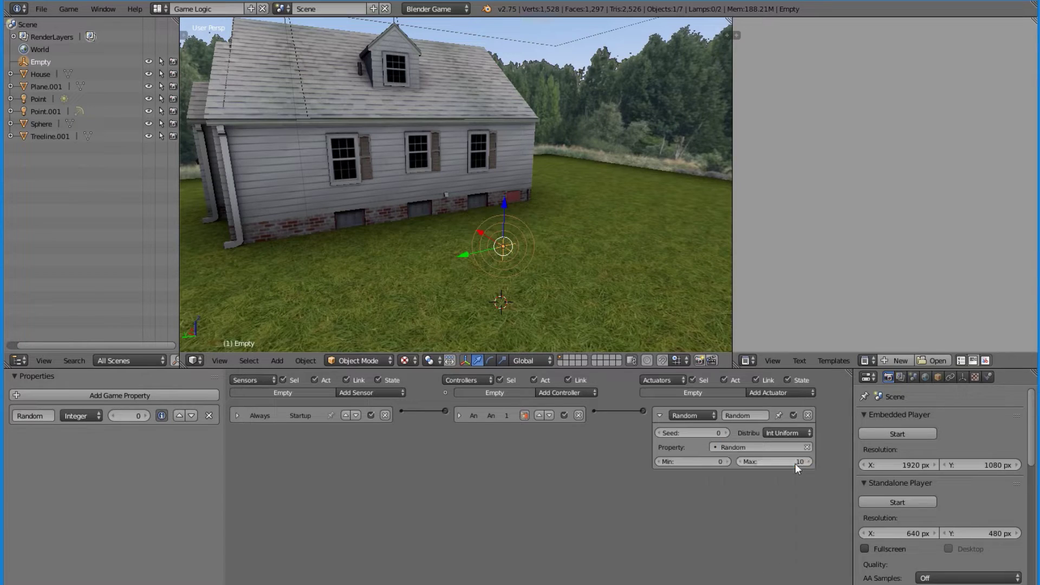
Start and stop the game repeatedly to watch the Random debug value change each run.
key("p")
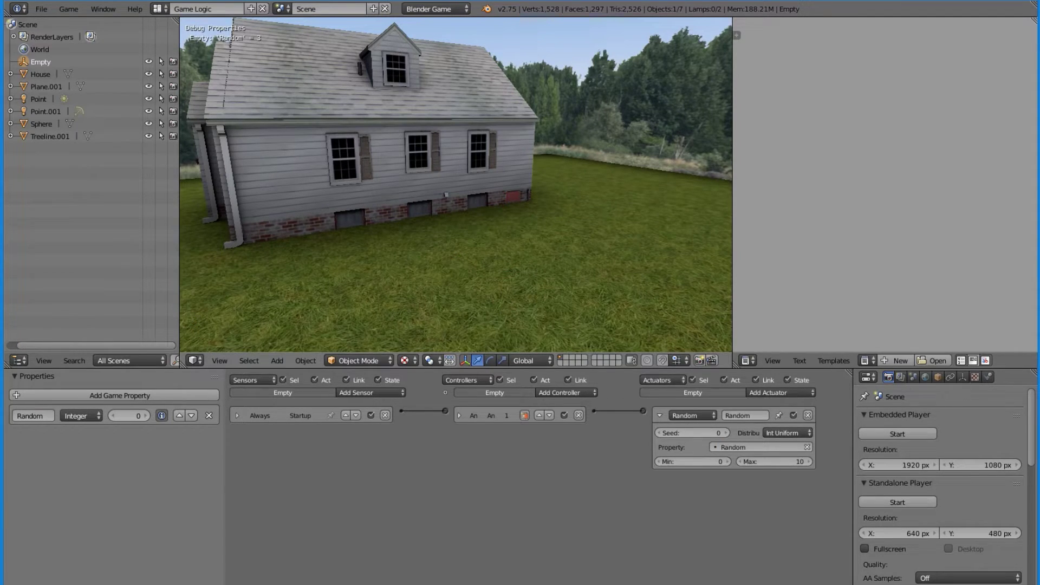
key("Escape")
key("p")
key("Escape")
key("p")
key("Escape")
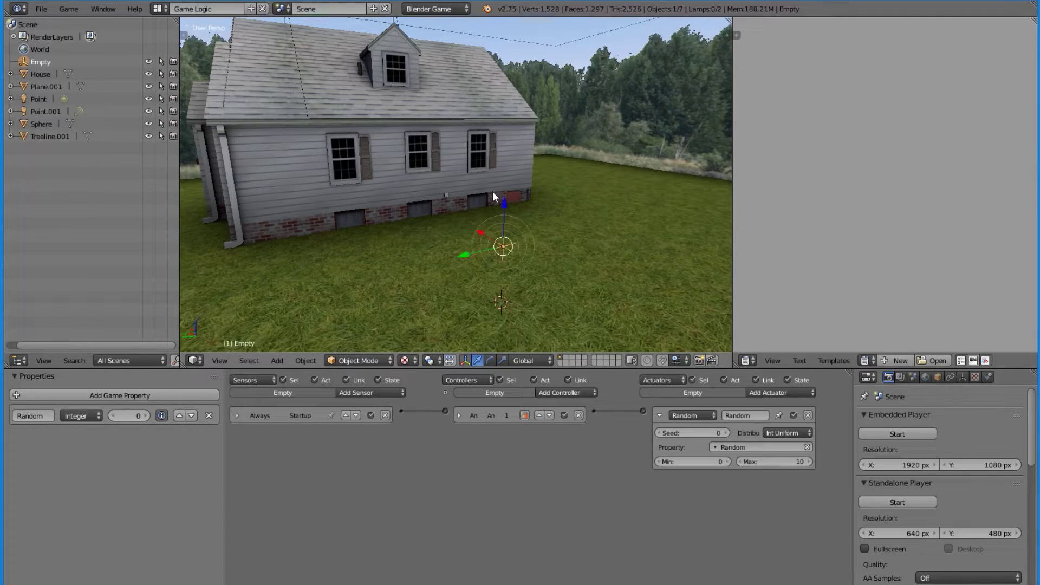
key("p")
key("Escape")
key("p")
key("Escape")
key("p")
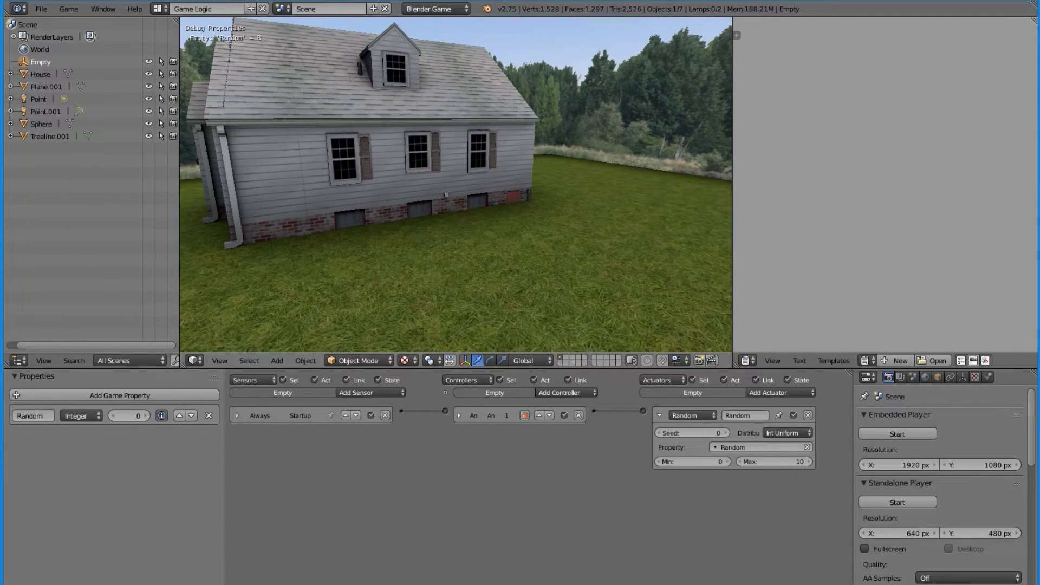
key("Escape")
key("p")
key("Escape")
key("p")
key("Escape")
key("p")
key("Escape")
key("p")
key("Escape")
key("p")
key("Escape")
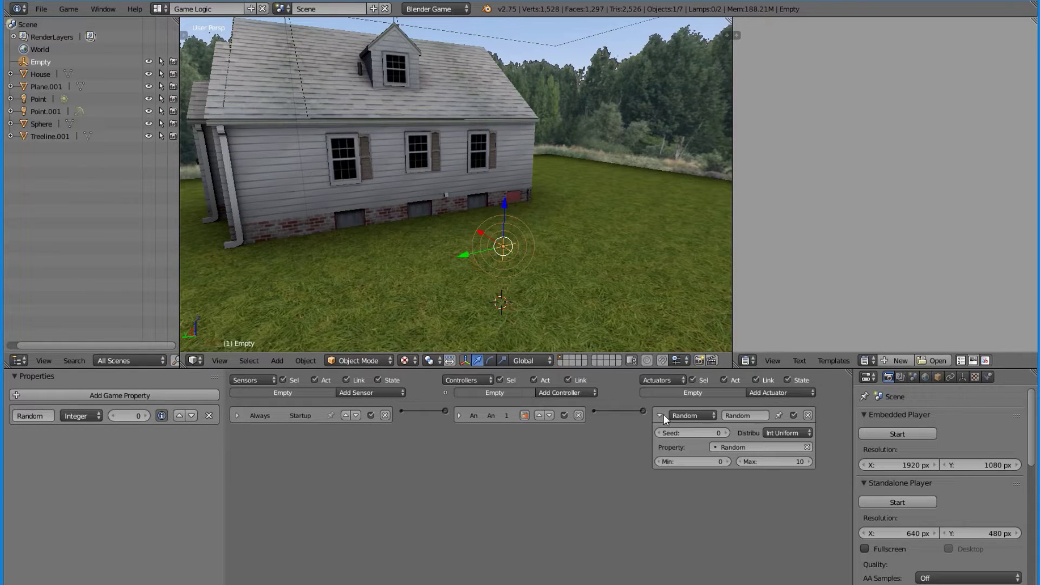
Add three Property sensors to the Empty.
left_click(395, 392)
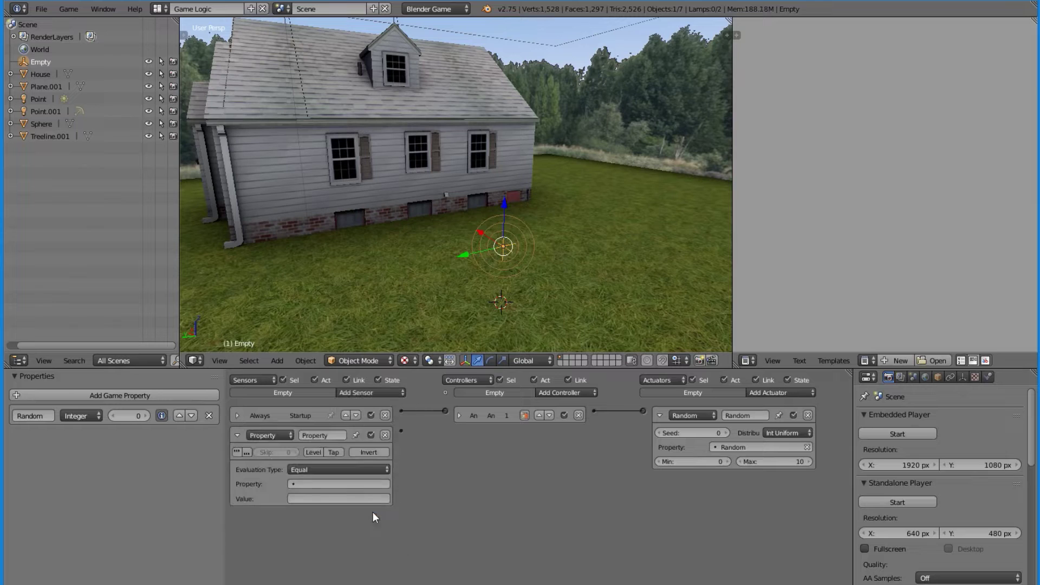
left_click(373, 511)
left_click(388, 394)
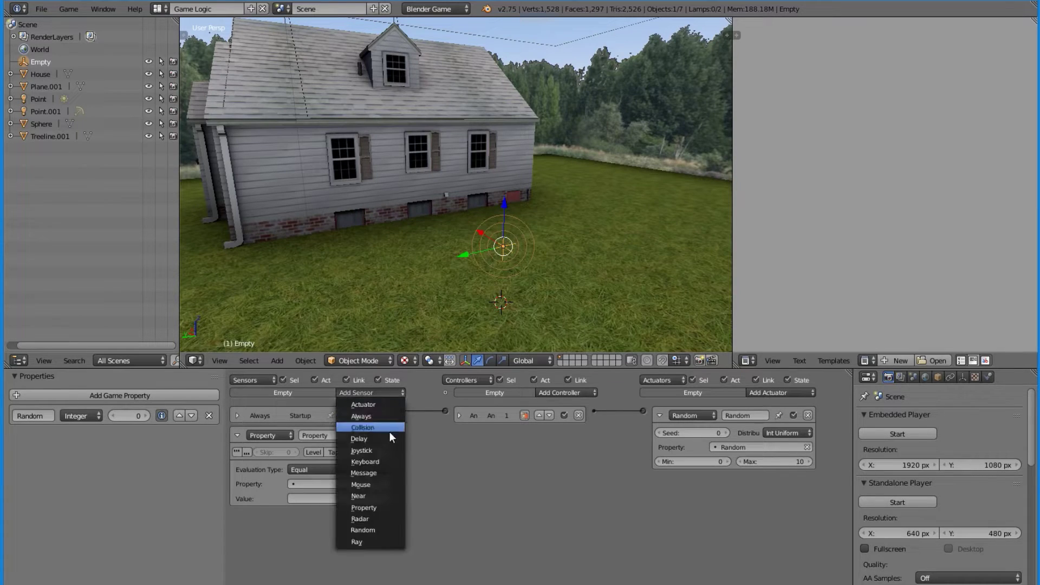
left_click(384, 508)
left_click(383, 389)
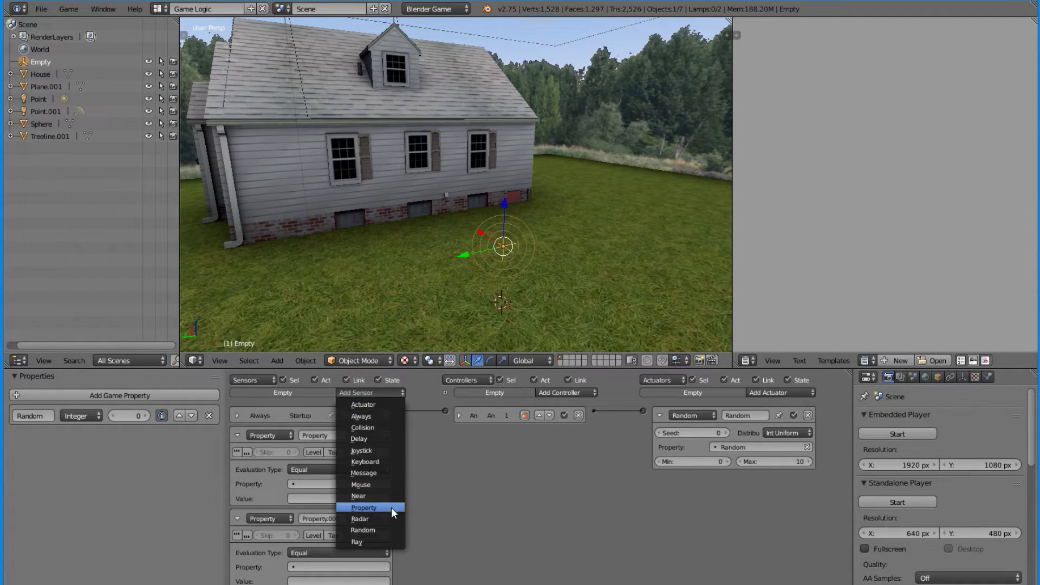
left_click(382, 508)
scroll(375, 509, "down", 2)
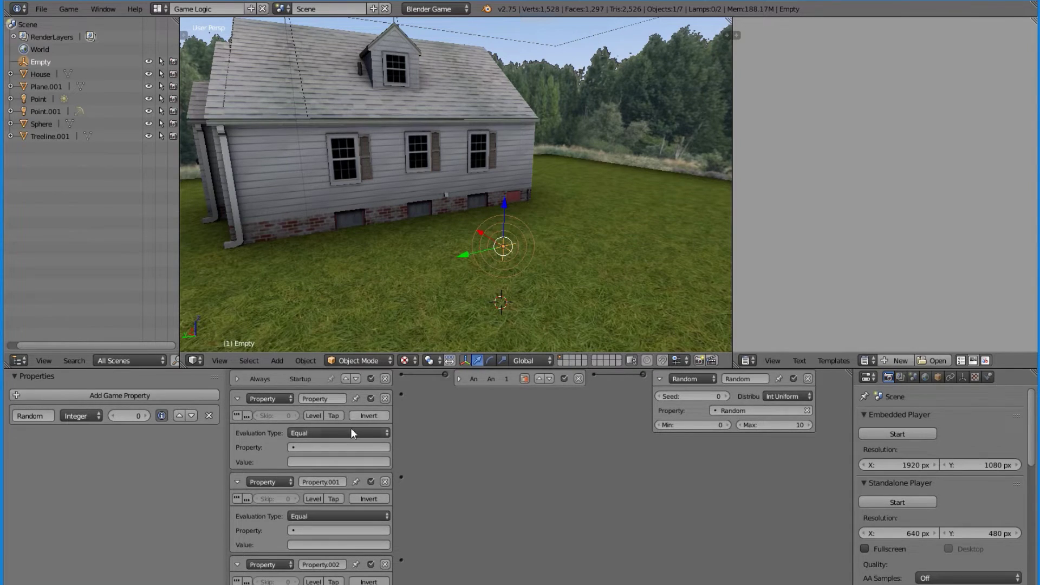
Make all three Property sensors watch the Random property.
left_click(362, 445)
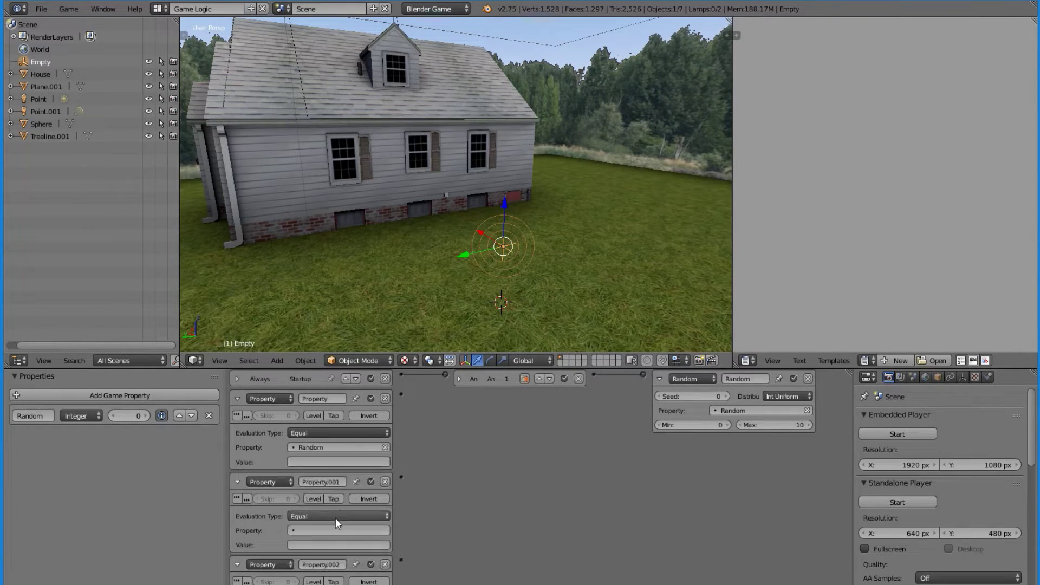
left_click(340, 531)
left_click(341, 427)
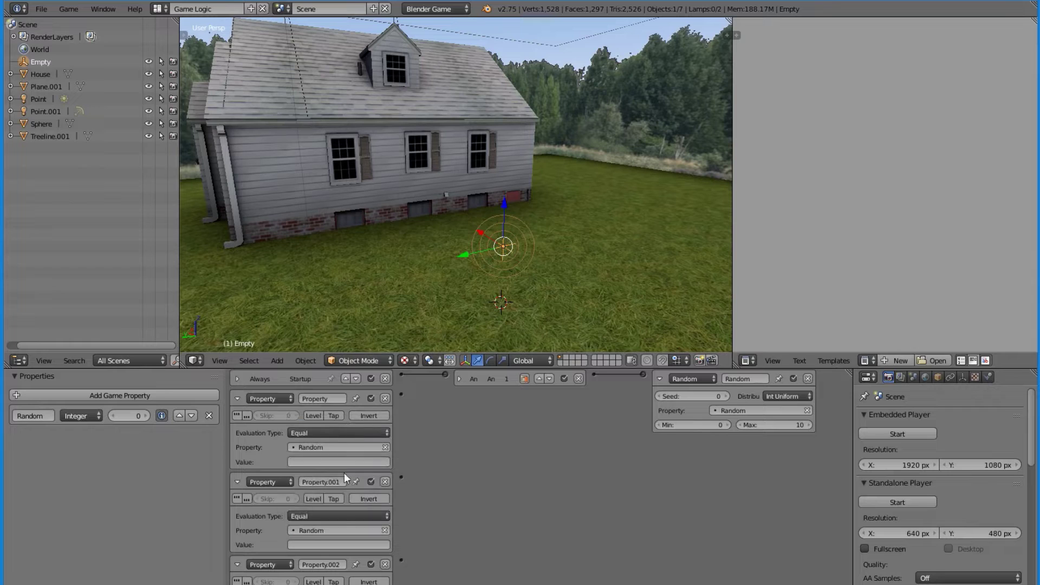
scroll(344, 473, "down", 3)
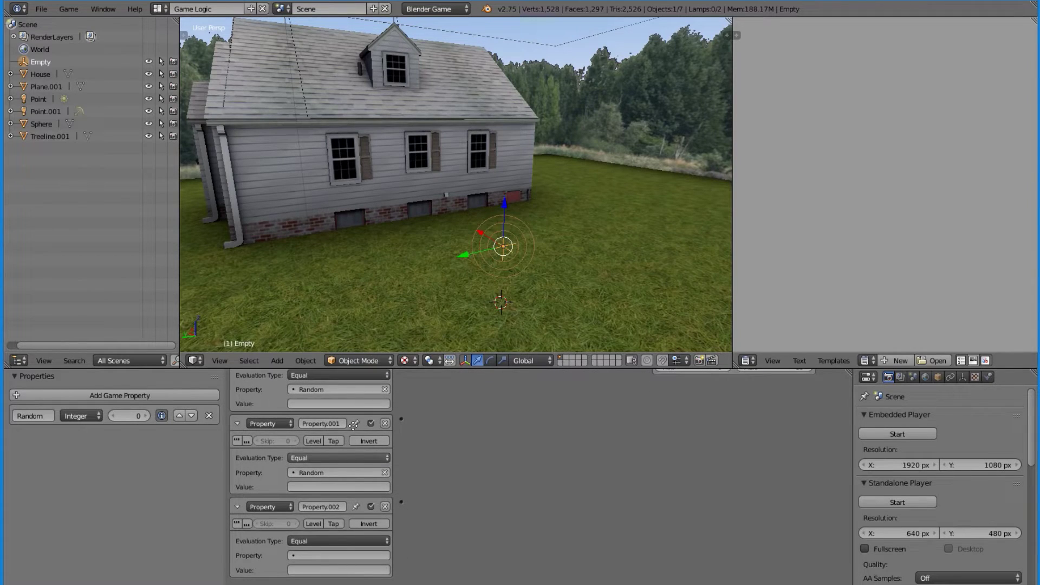
left_click(331, 553)
left_click(340, 448)
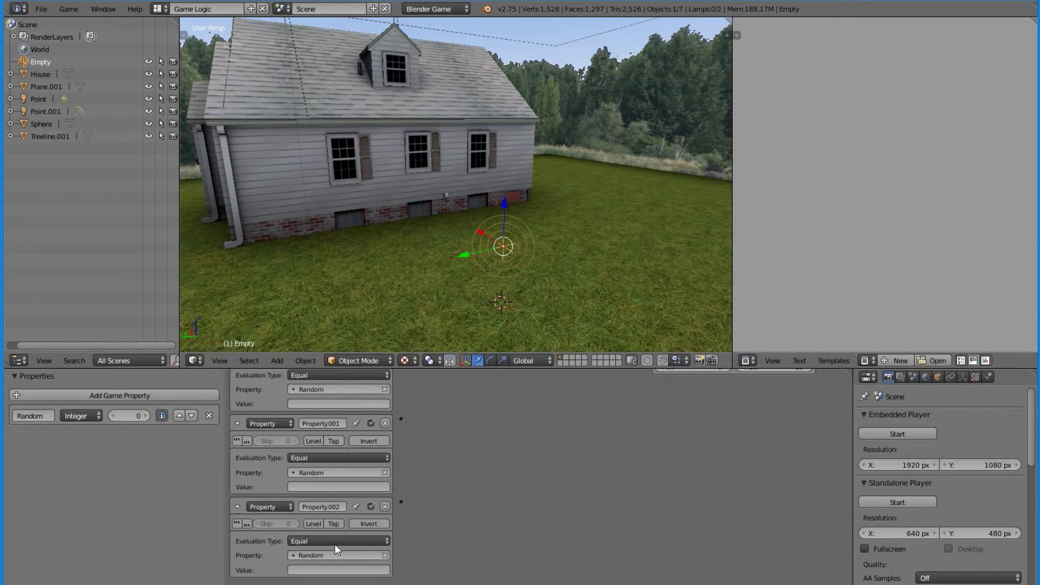
Set the sensors' compare values to 1, 2 and 3.
left_click(332, 569)
type("3")
key("Return")
left_click(363, 486)
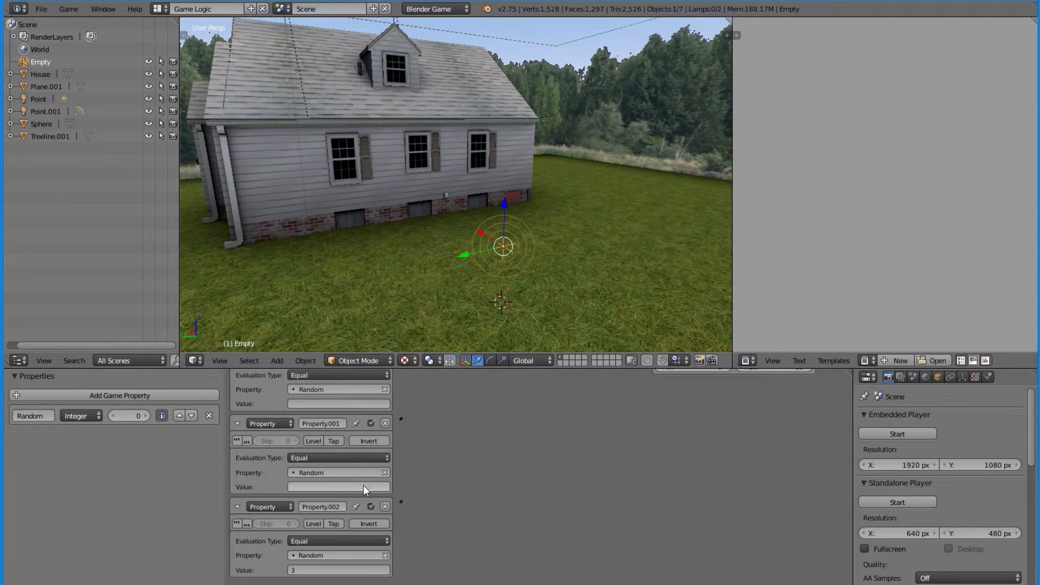
type("2")
key("Return")
type("1")
key("Return")
Rename the three Property sensors 1, 2 and 3.
scroll(422, 441, "up", 2)
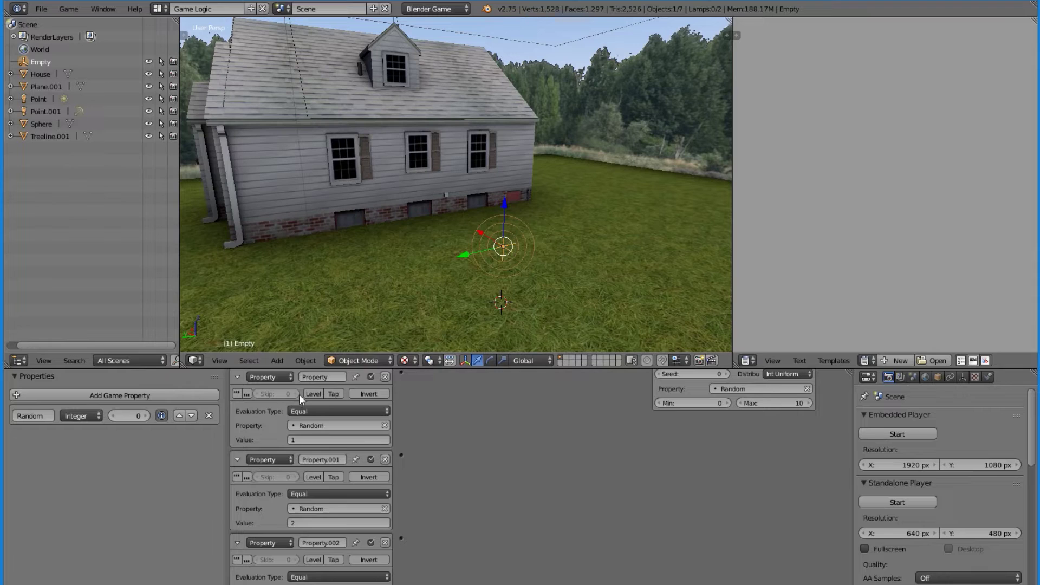
type("1")
key("Return")
left_click(325, 455)
type("2")
key("Return")
left_click(324, 539)
type("3")
key("Return")
Collapse sensors 1, 2 and 3 and the Random actuator.
scroll(283, 503, "up", 2)
left_click(237, 423)
left_click(237, 449)
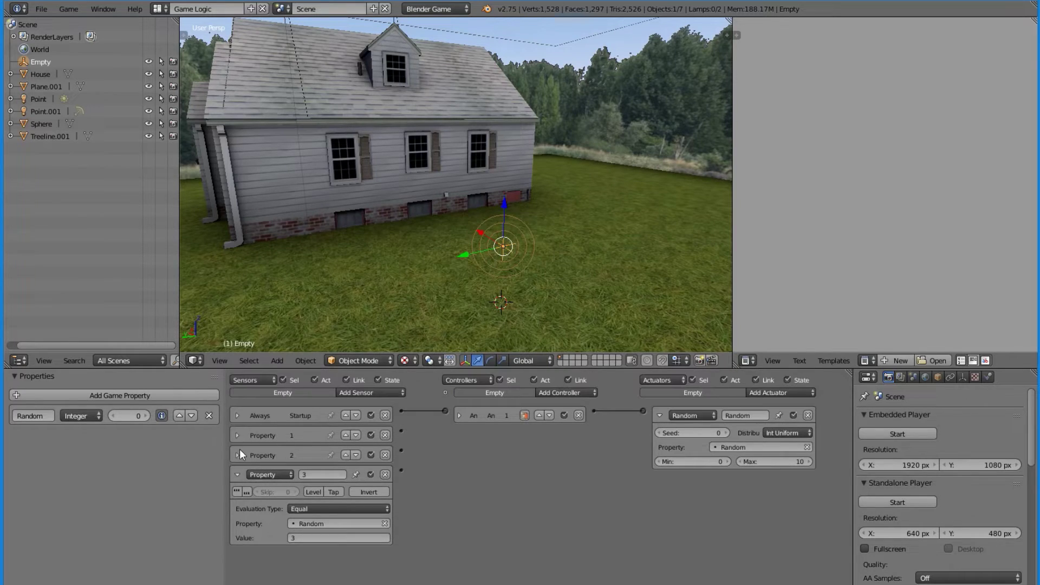
left_click(237, 475)
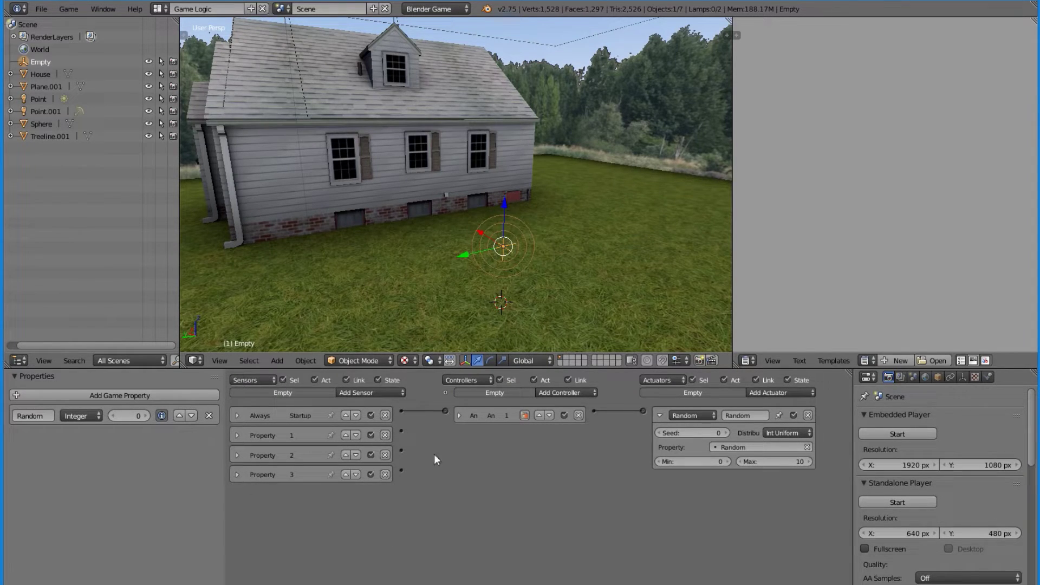
left_click(658, 416)
Add three Sound actuators to the Empty.
left_click(772, 394)
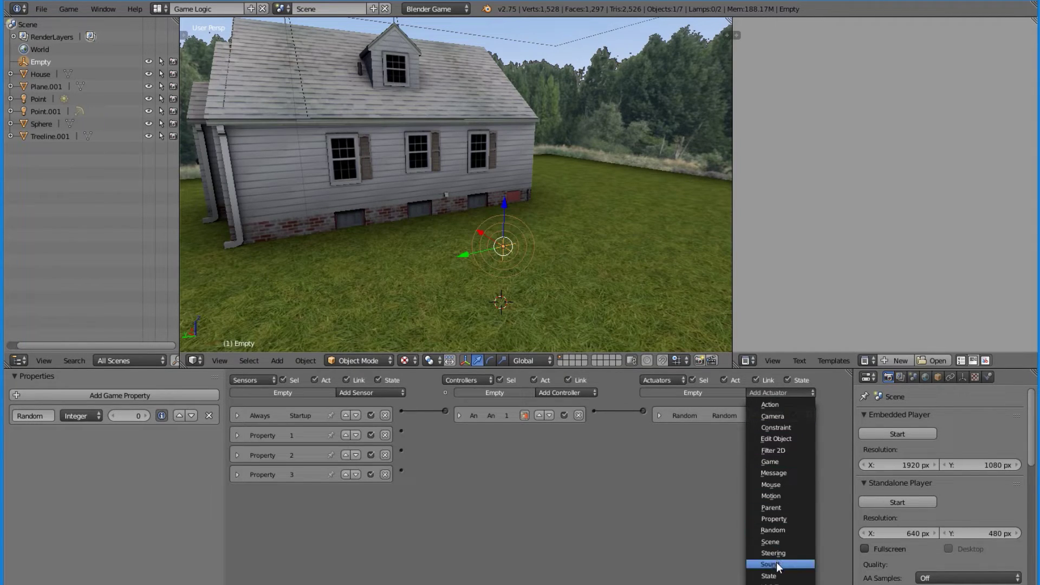
left_click(770, 565)
left_click(775, 391)
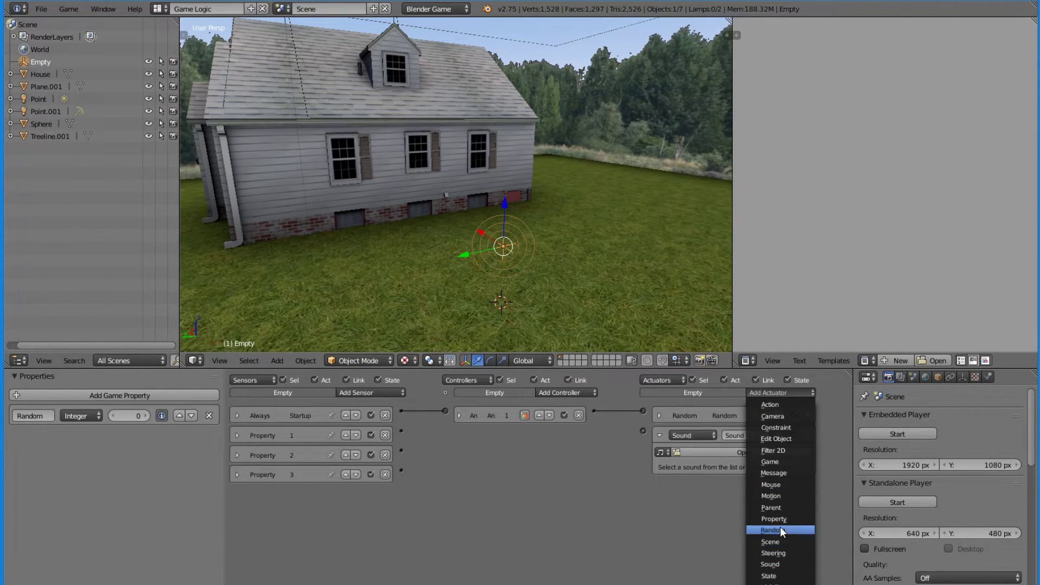
left_click(770, 565)
left_click(777, 394)
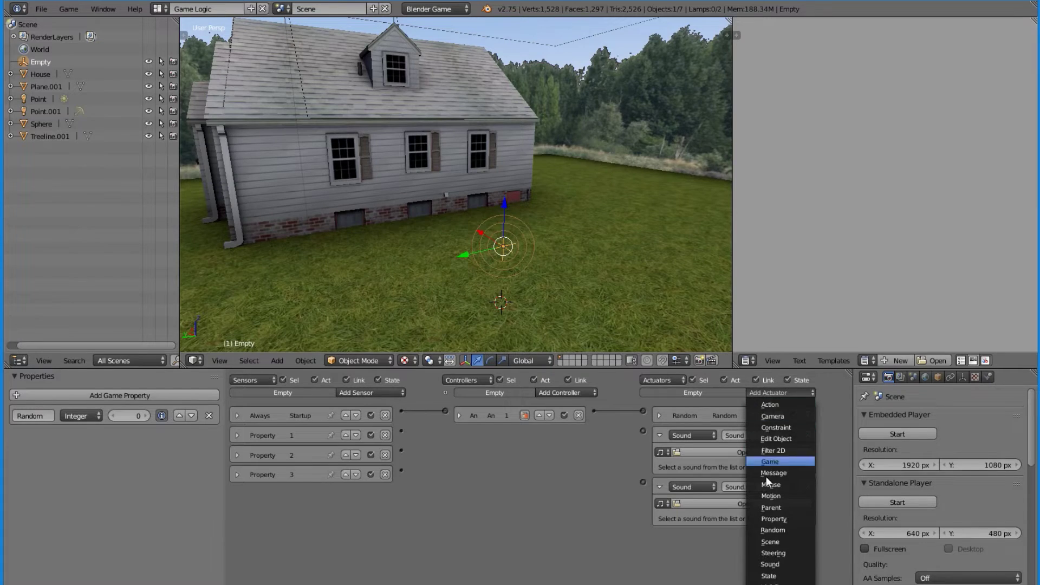
left_click(770, 564)
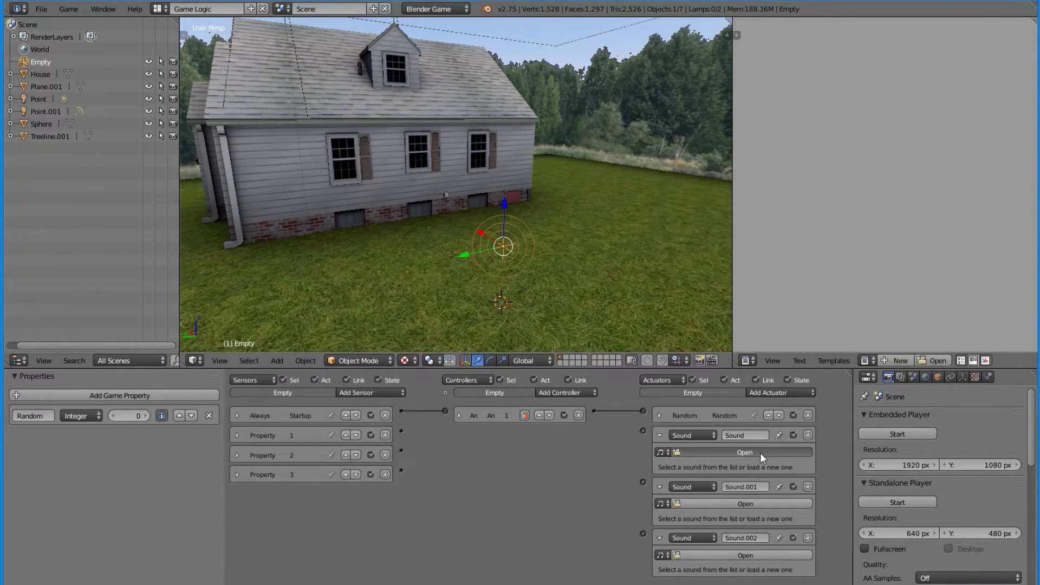
Load Bomber_(Sting).mp3 from Downloads into the first Sound actuator.
left_click(760, 453)
left_click(55, 206)
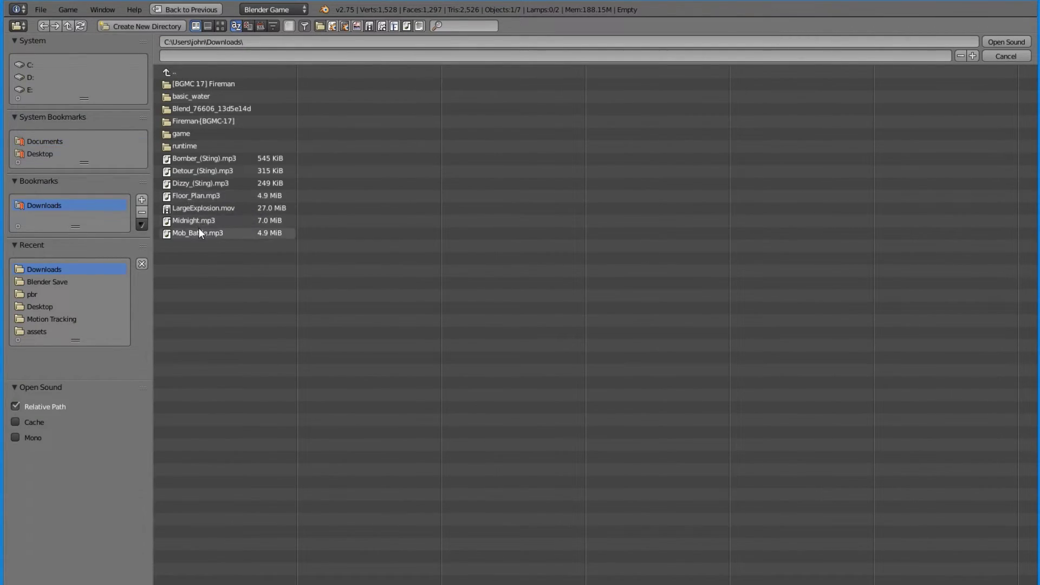
left_click(215, 158)
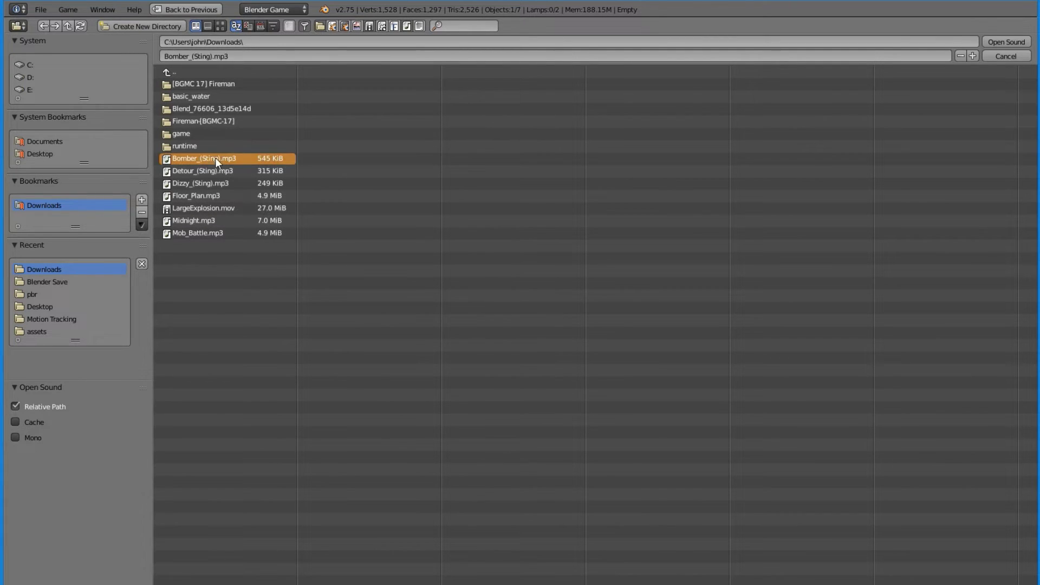
left_click(1004, 41)
left_click(660, 436)
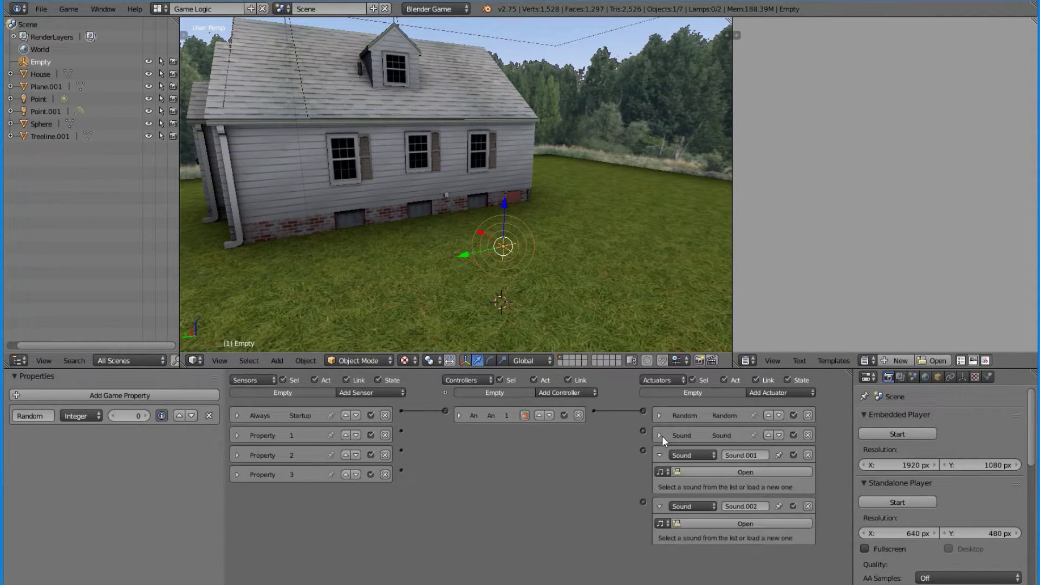
Load Detour_(Sting).mp3 into the Sound.001 actuator.
left_click(664, 472)
left_click(697, 475)
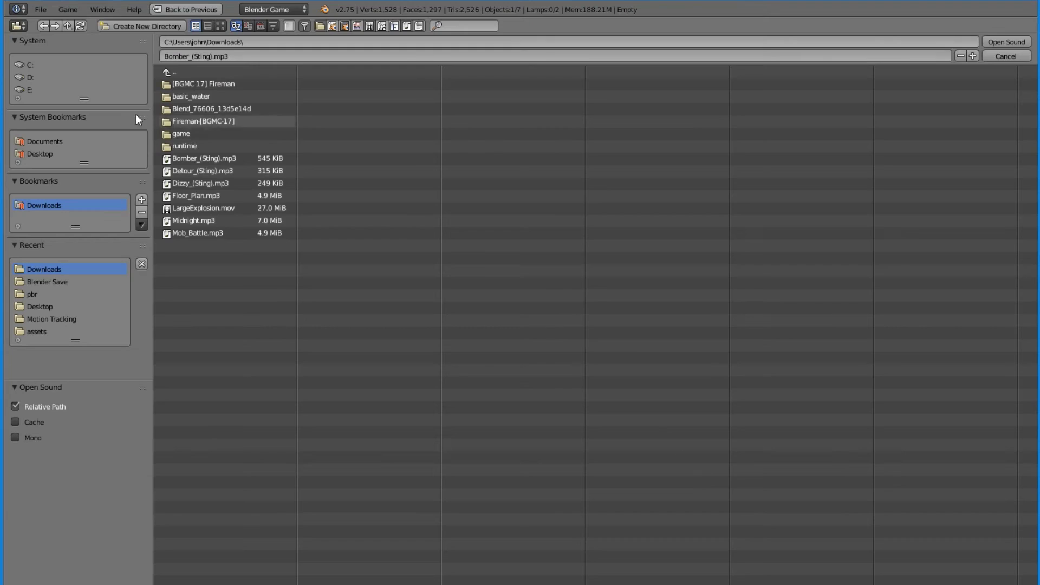
left_click(243, 171)
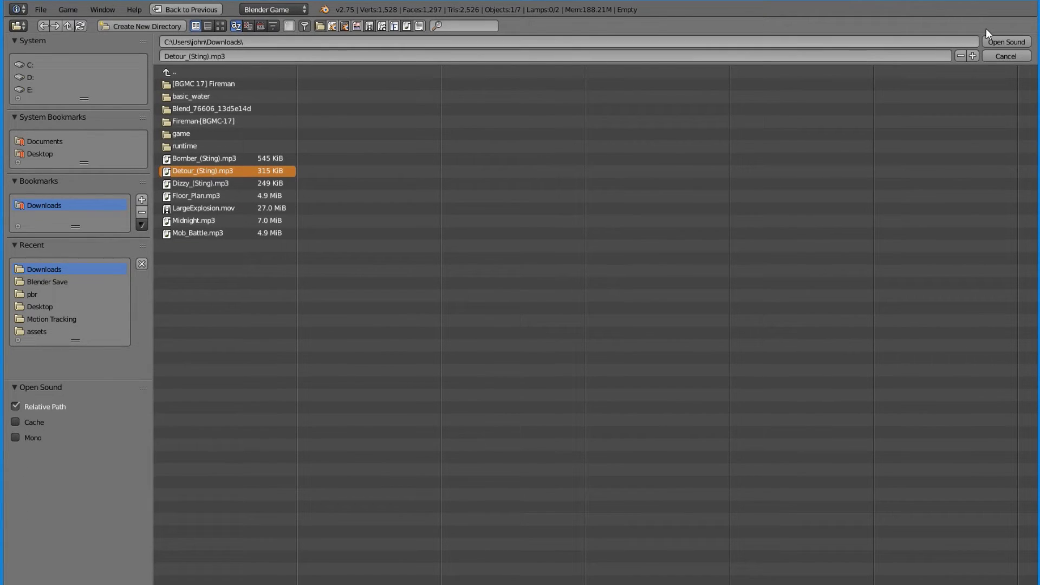
left_click(1003, 41)
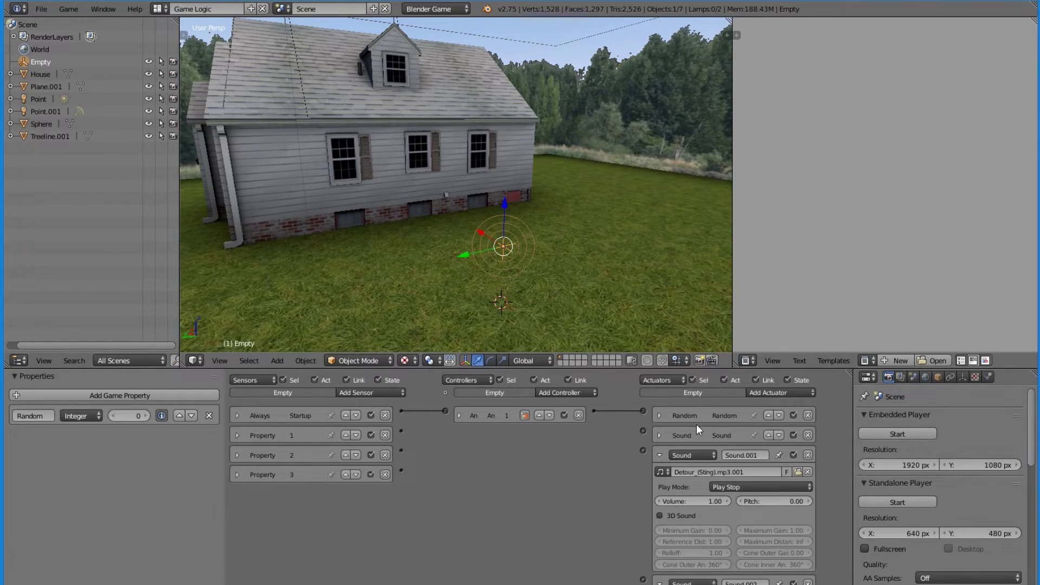
left_click(660, 455)
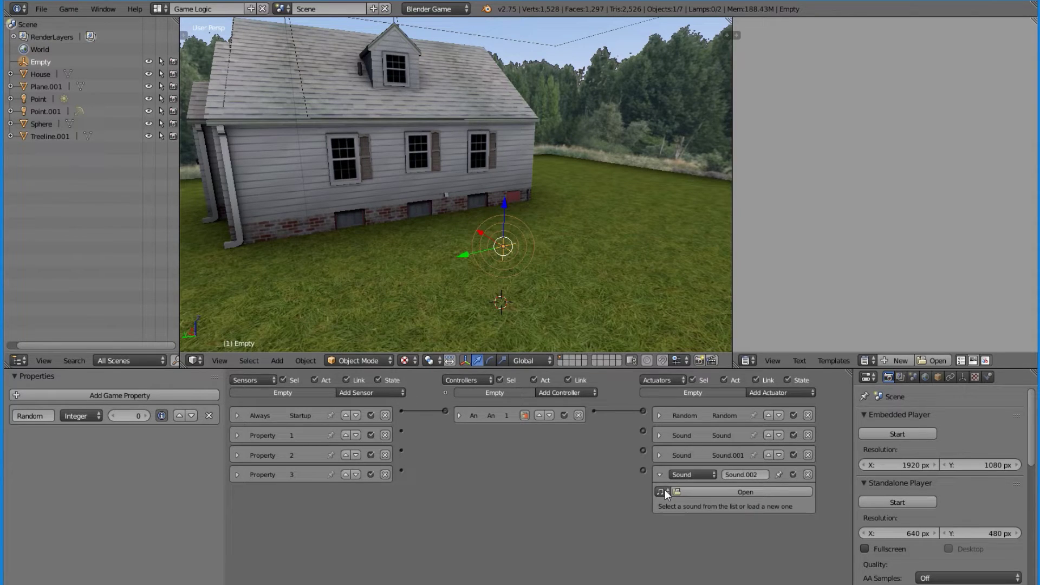
Load Dizzy_(Sting).mp3 into Sound.002, then link sensor 1 to the Sound actuator.
left_click(688, 491)
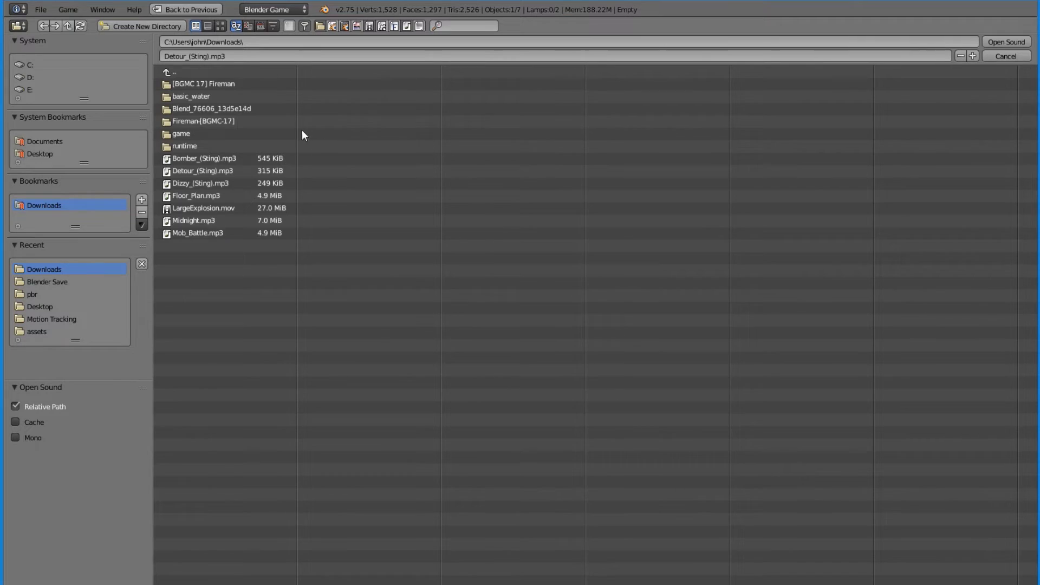
left_click(240, 184)
left_click(997, 41)
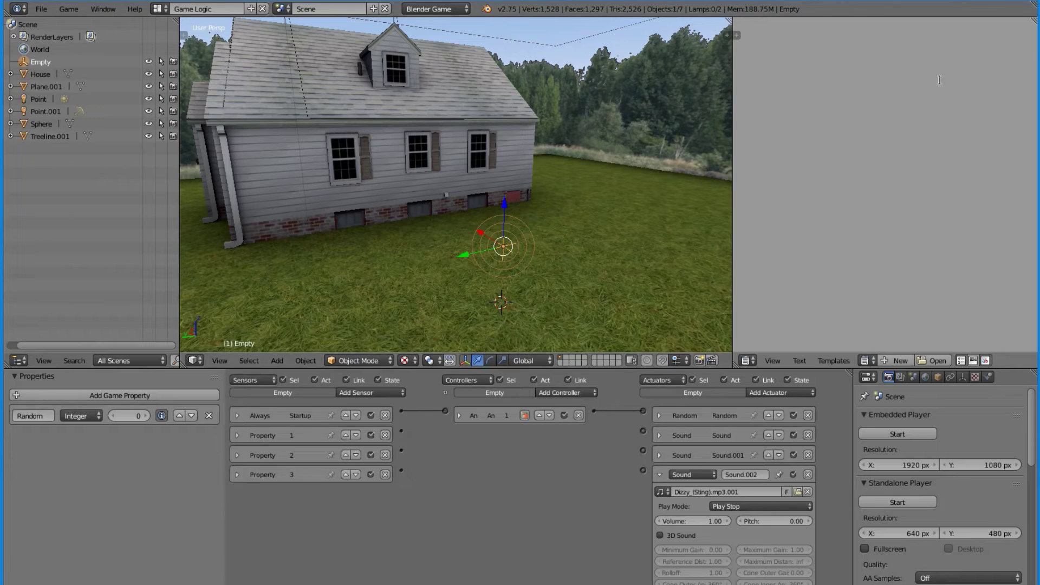
left_click(660, 472)
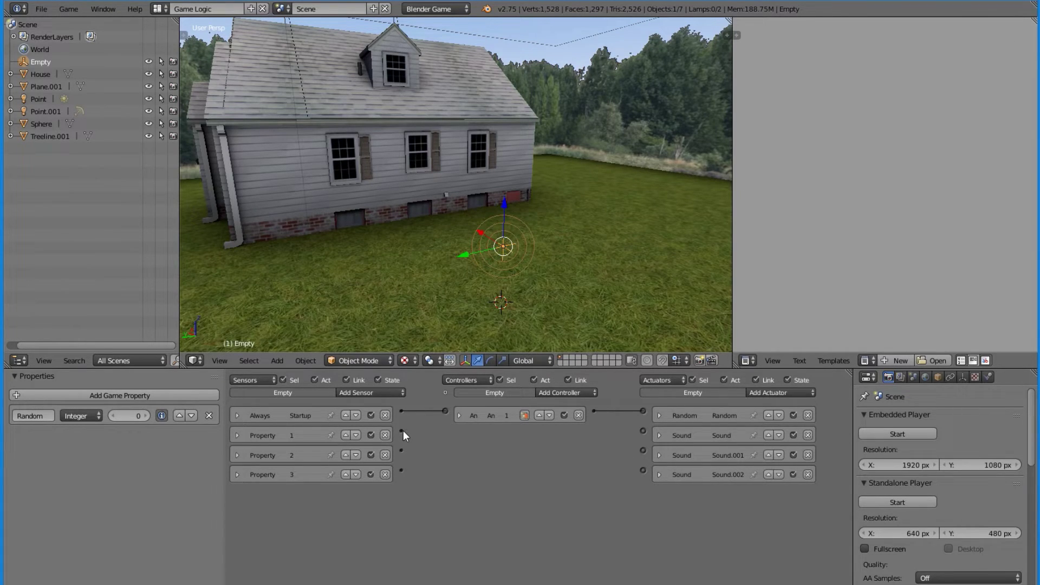
left_click_drag(402, 431, 644, 431)
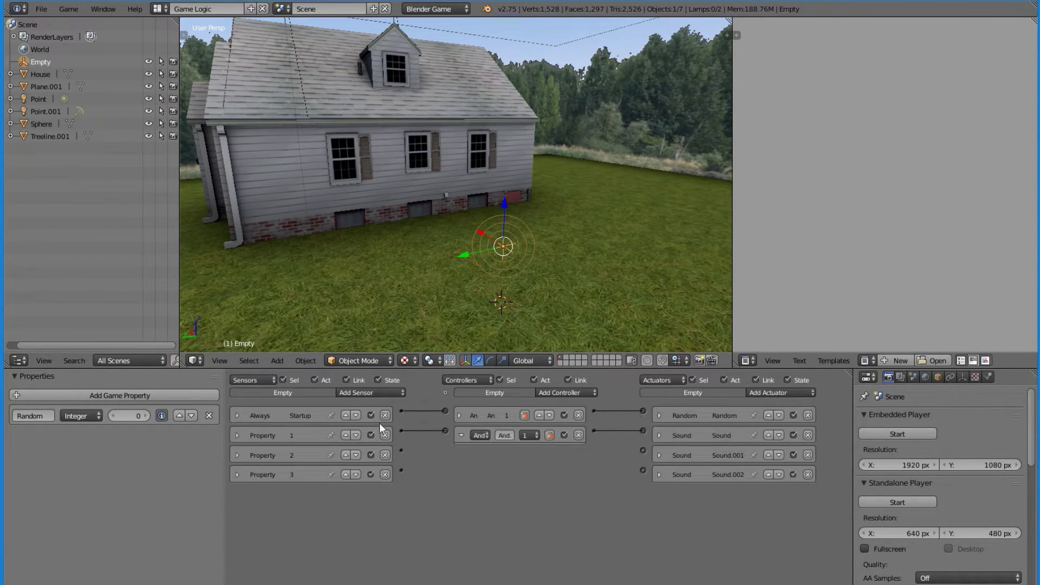
Link sensors 2 and 3 to Sound.001 and Sound.002 through new And controllers.
left_click(460, 435)
left_click_drag(402, 450, 643, 450)
left_click(460, 455)
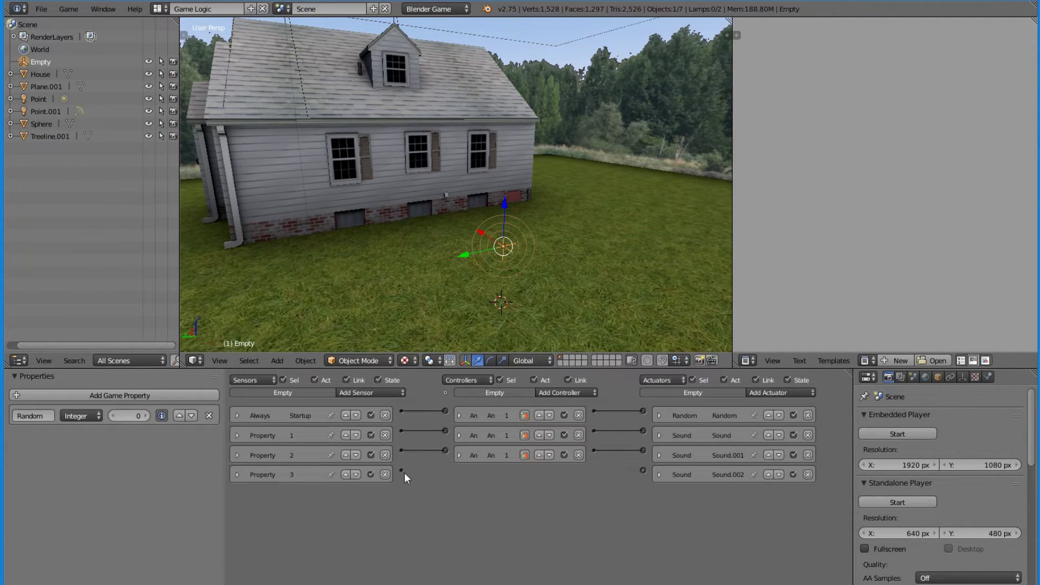
left_click_drag(405, 471, 643, 470)
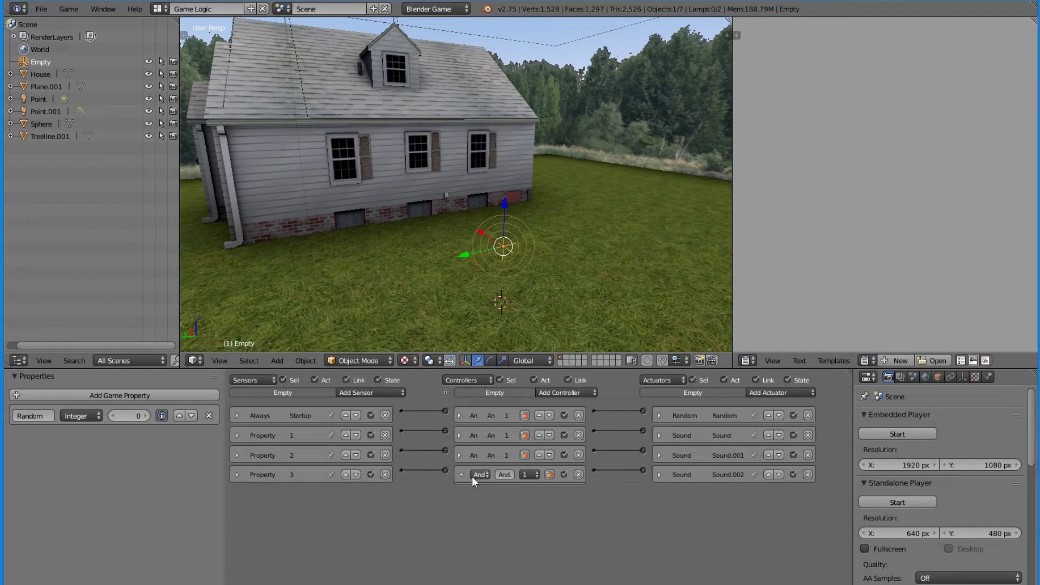
left_click(461, 475)
Test-run the game to hear the random songs, then stop it and orbit around the house.
key("p")
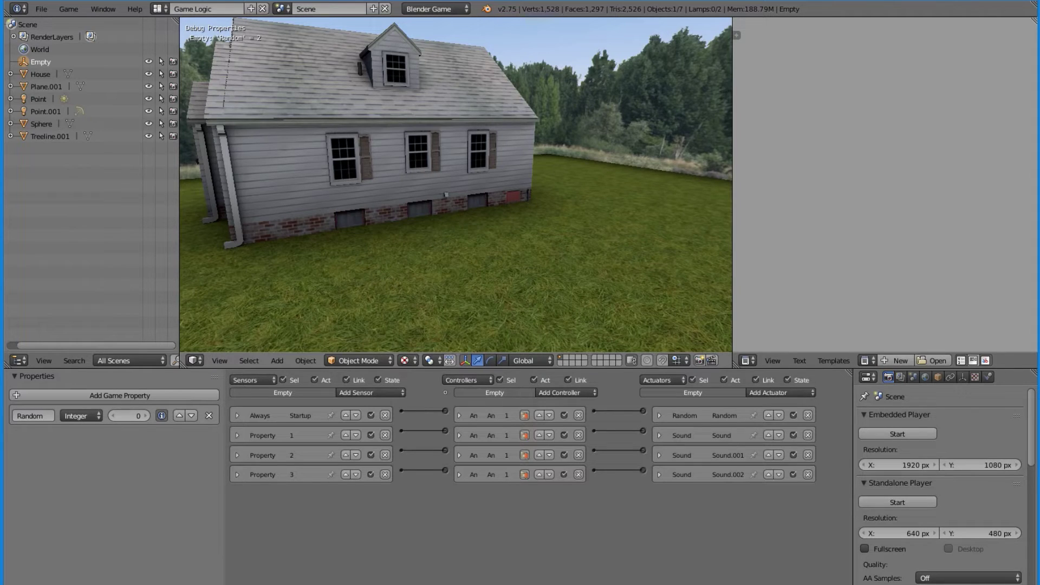
key("Escape")
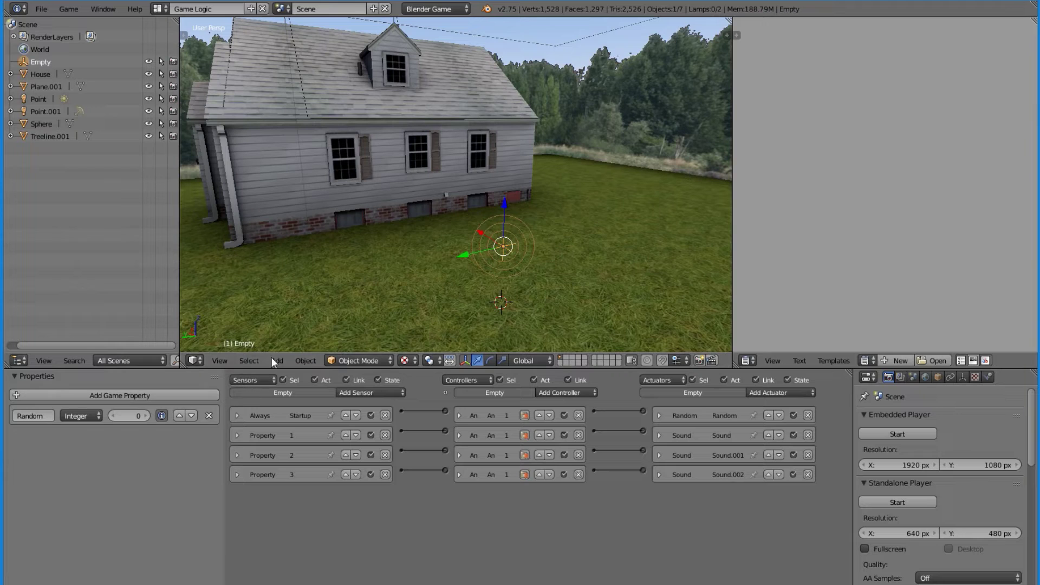
middle_click_drag(304, 336, 375, 119)
middle_click_drag(463, 321, 387, 316)
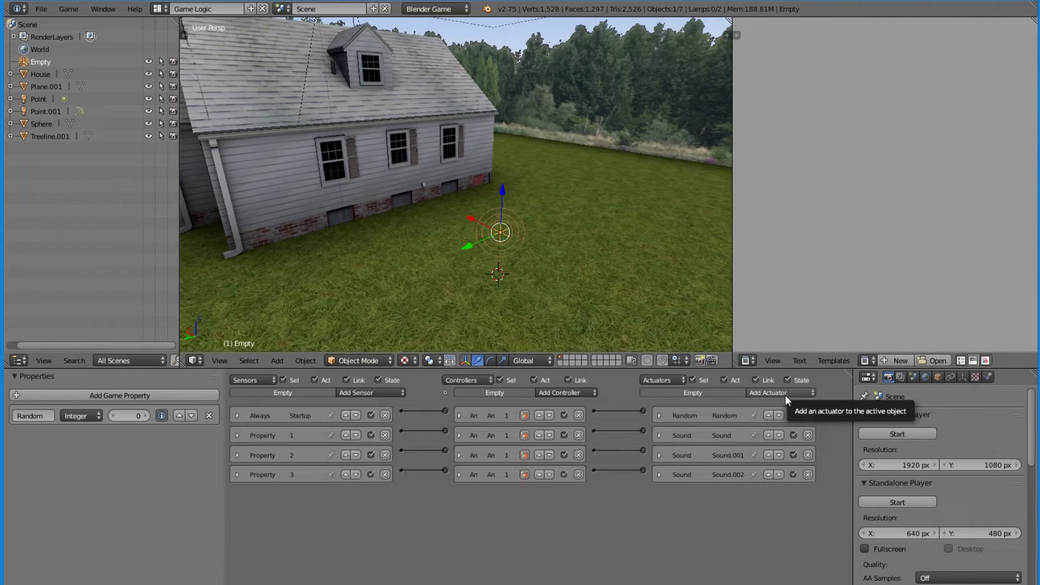
Add three Actuator sensors to the Empty.
left_click(382, 392)
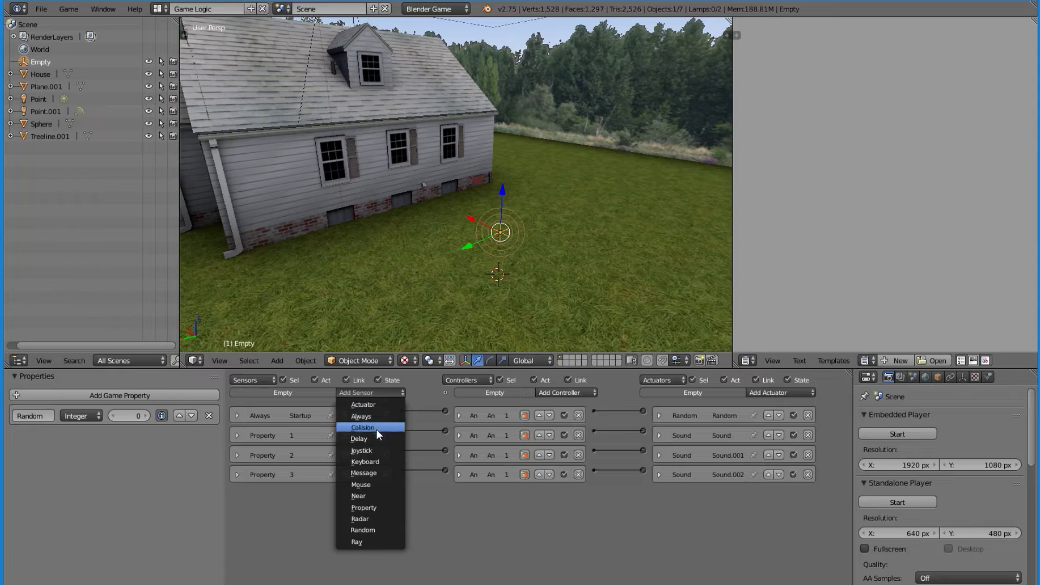
left_click(382, 404)
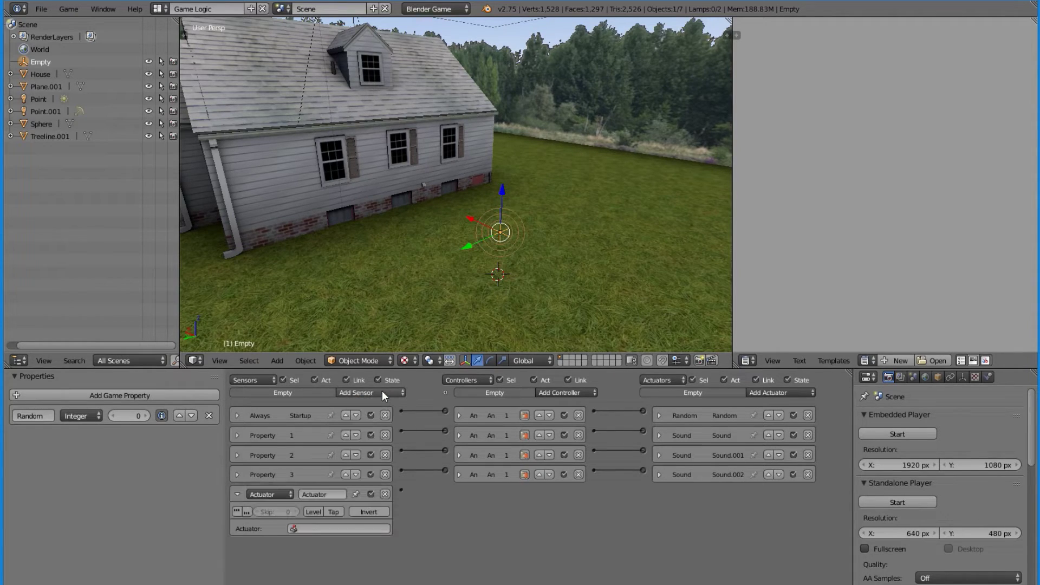
left_click(382, 391)
left_click(382, 404)
left_click(385, 394)
left_click(387, 404)
scroll(357, 477, "down", 2)
Set the Actuator sensors to watch Sound, Sound.001 and Sound.002.
left_click(358, 481)
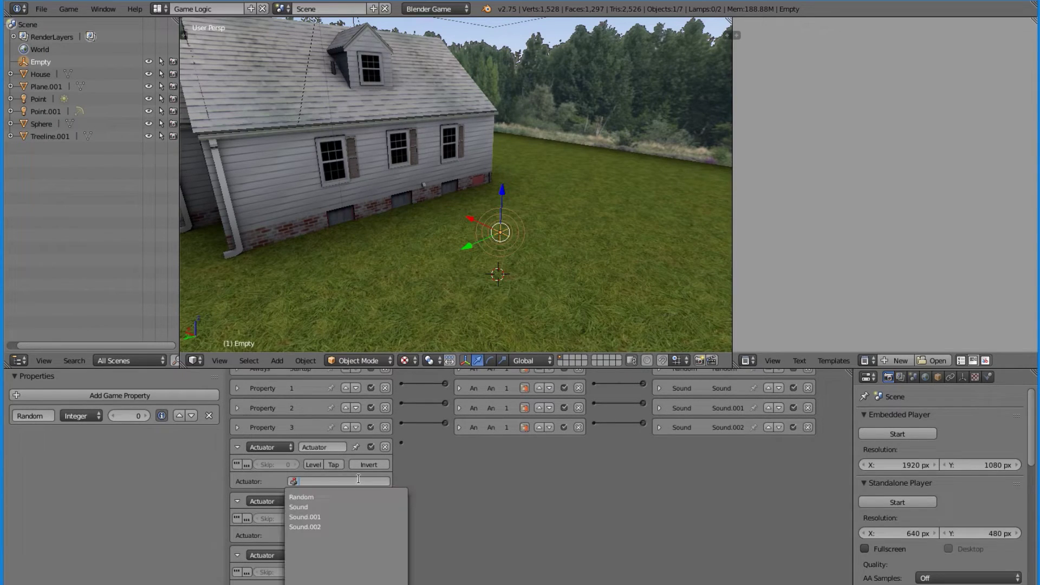
left_click(358, 507)
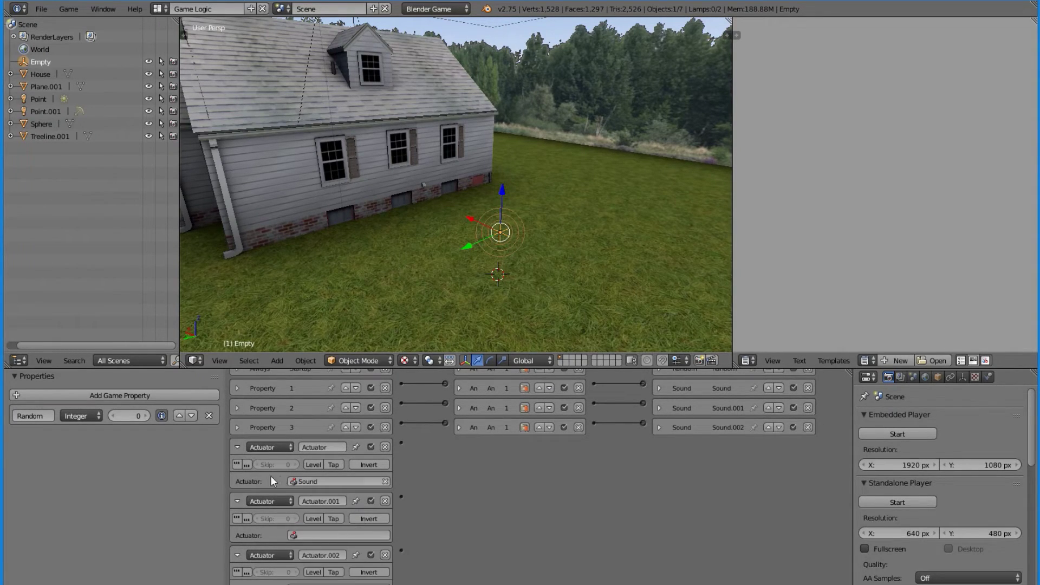
left_click(237, 447)
left_click(357, 516)
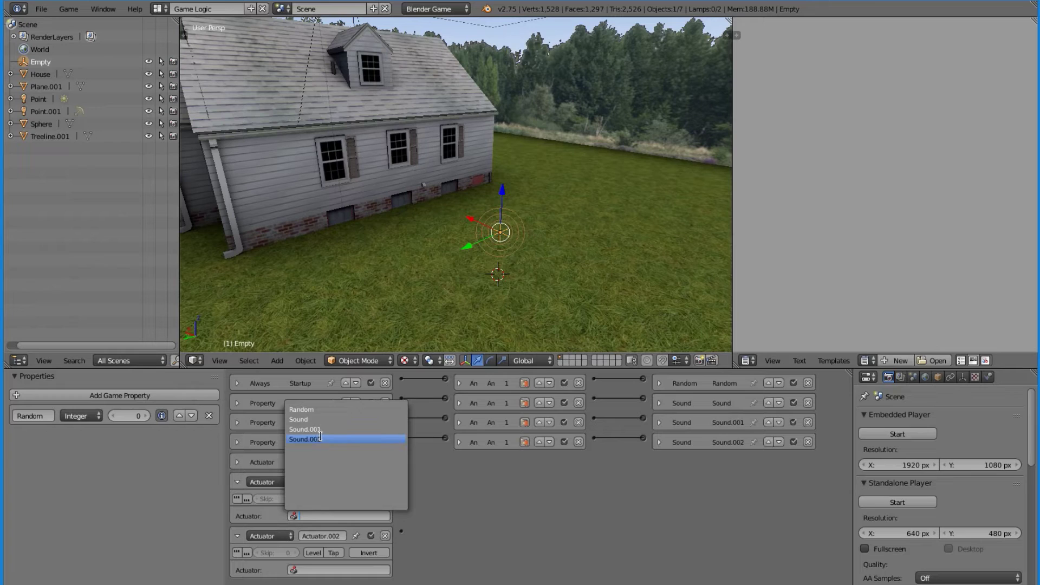
left_click(303, 431)
left_click(239, 481)
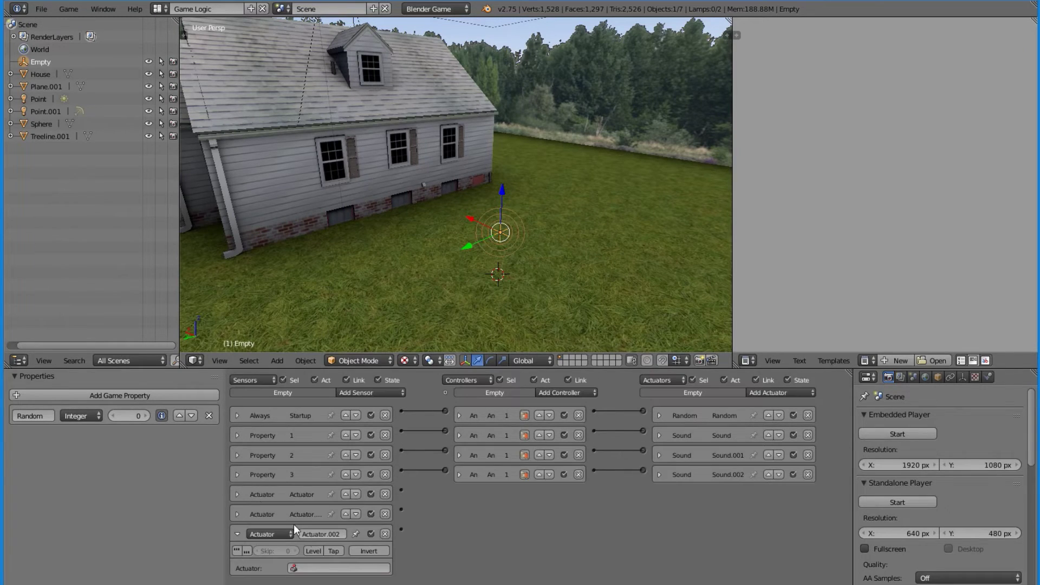
left_click(330, 566)
left_click(322, 493)
left_click(237, 534)
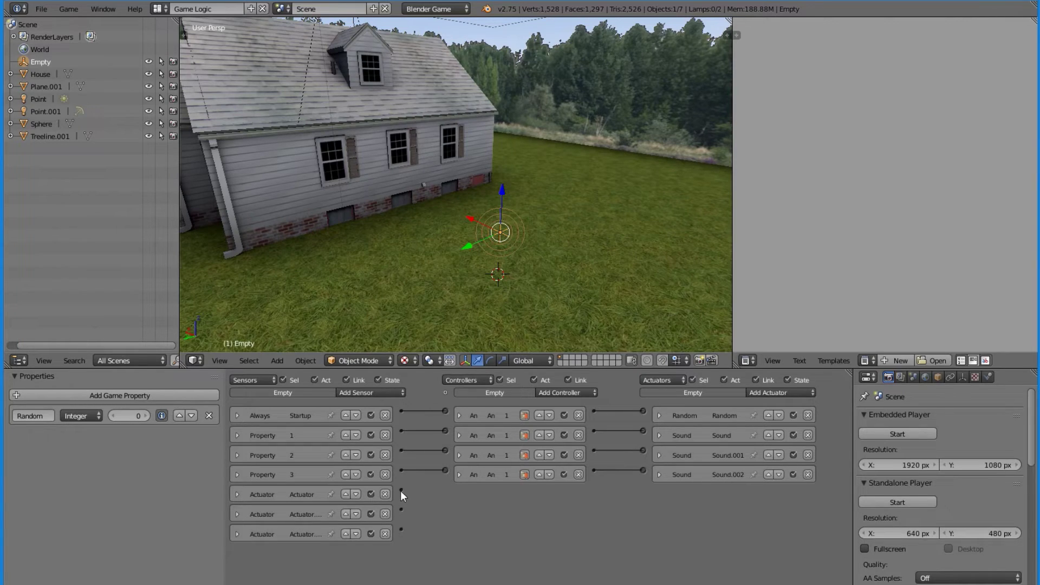
Wire all three Actuator sensors into the first controller, removing one mistaken link.
left_click_drag(445, 434, 446, 431)
left_click_drag(401, 509, 445, 410)
key("x")
left_click_drag(401, 491, 444, 412)
left_click_drag(438, 471, 446, 411)
left_click(233, 493)
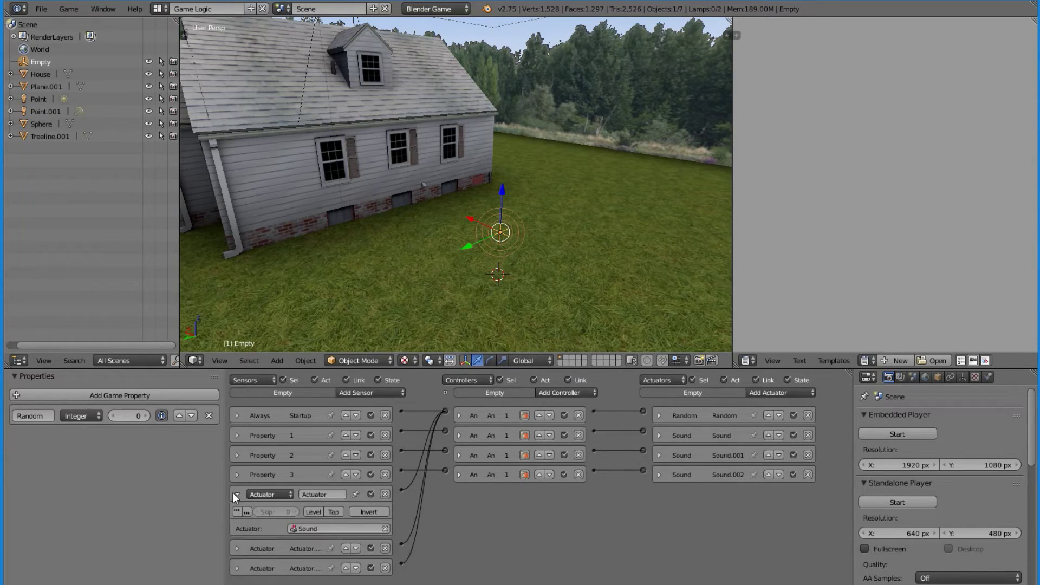
left_click(660, 435)
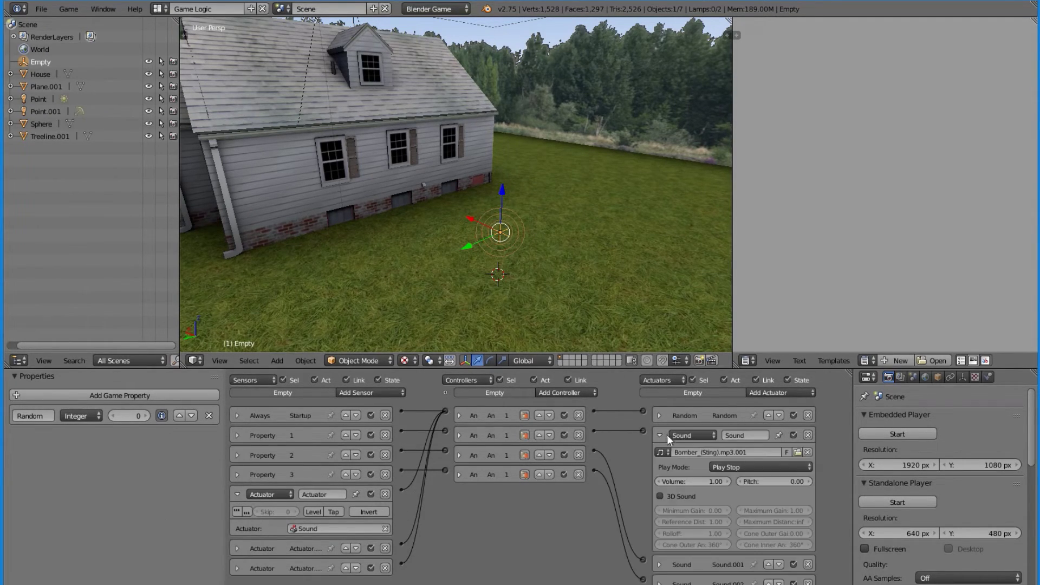
left_click(661, 435)
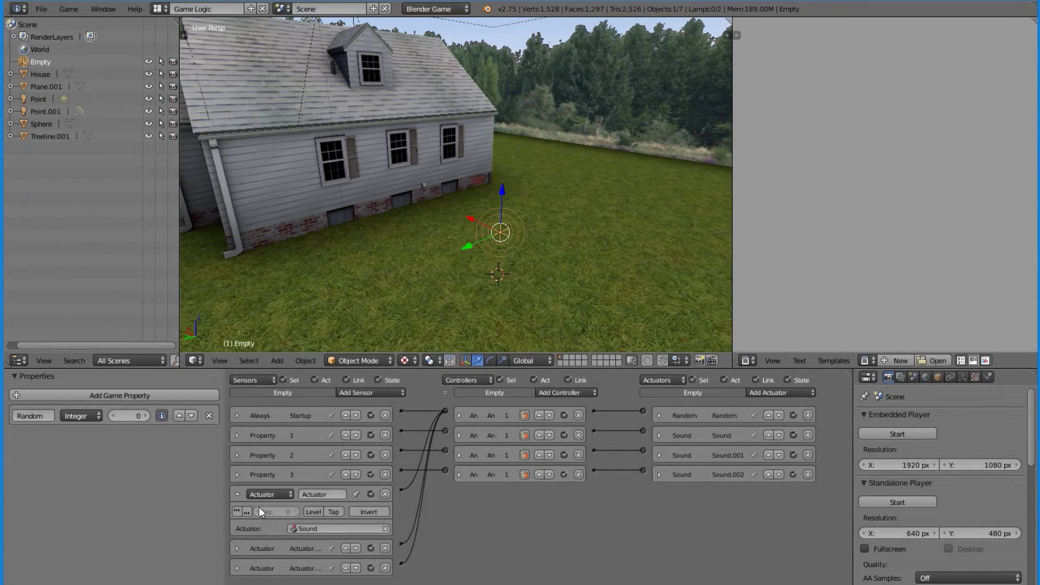
Change the first controller's type from And to Nor and start the game.
left_click(238, 495)
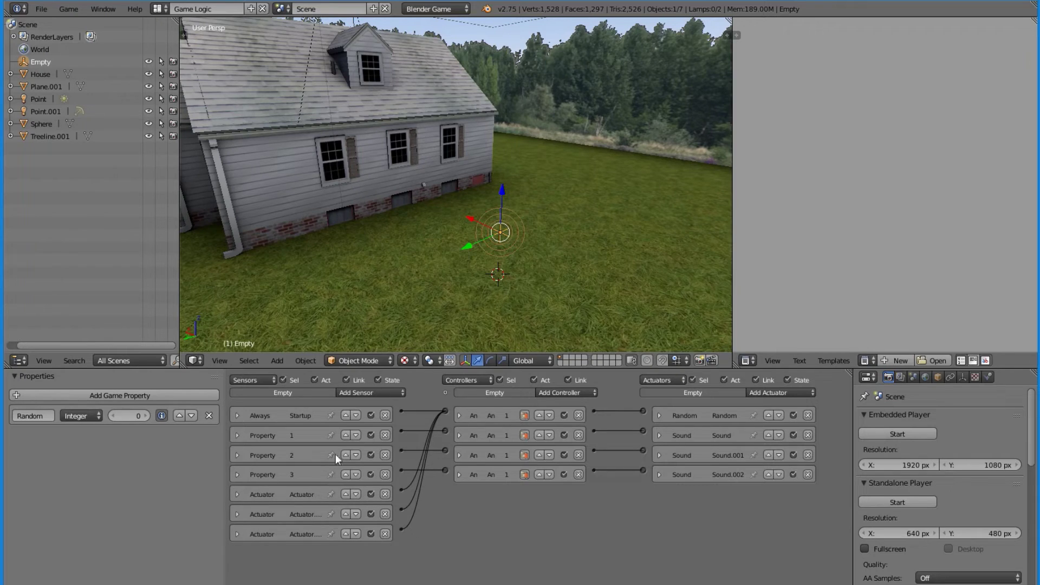
left_click(459, 415)
left_click(485, 417)
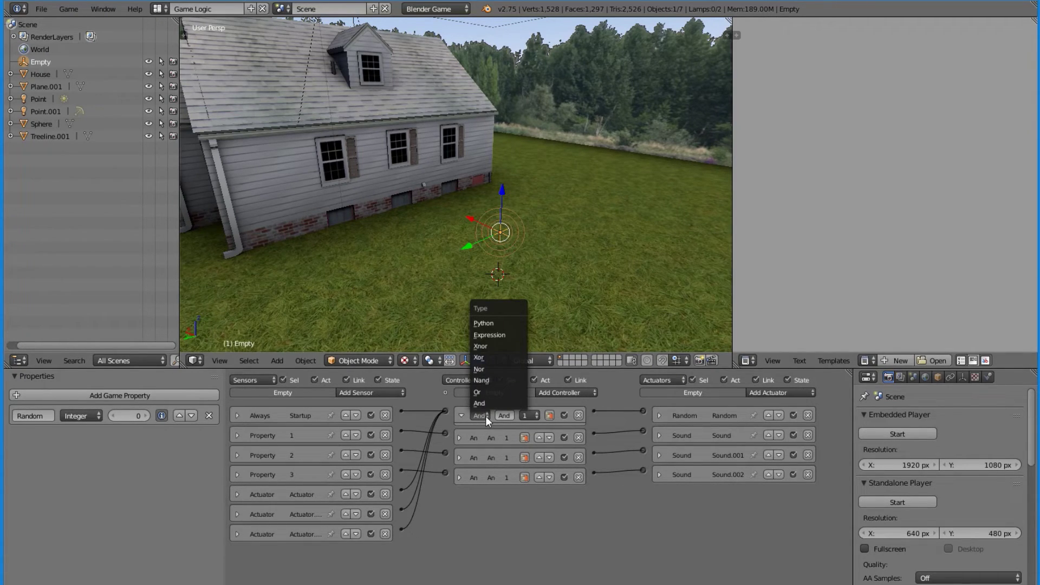
left_click(491, 413)
left_click(491, 416)
left_click(488, 370)
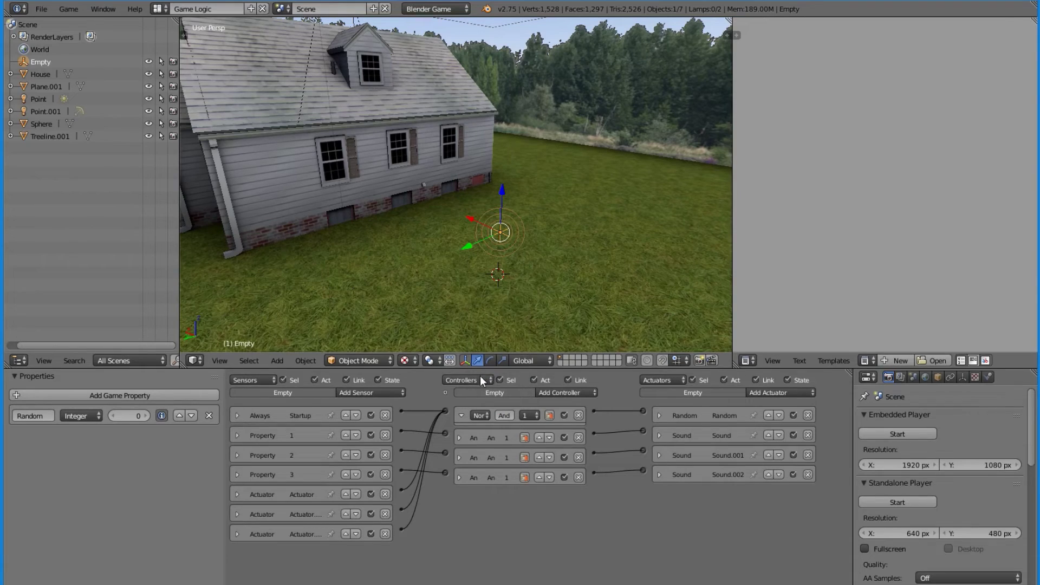
left_click(459, 415)
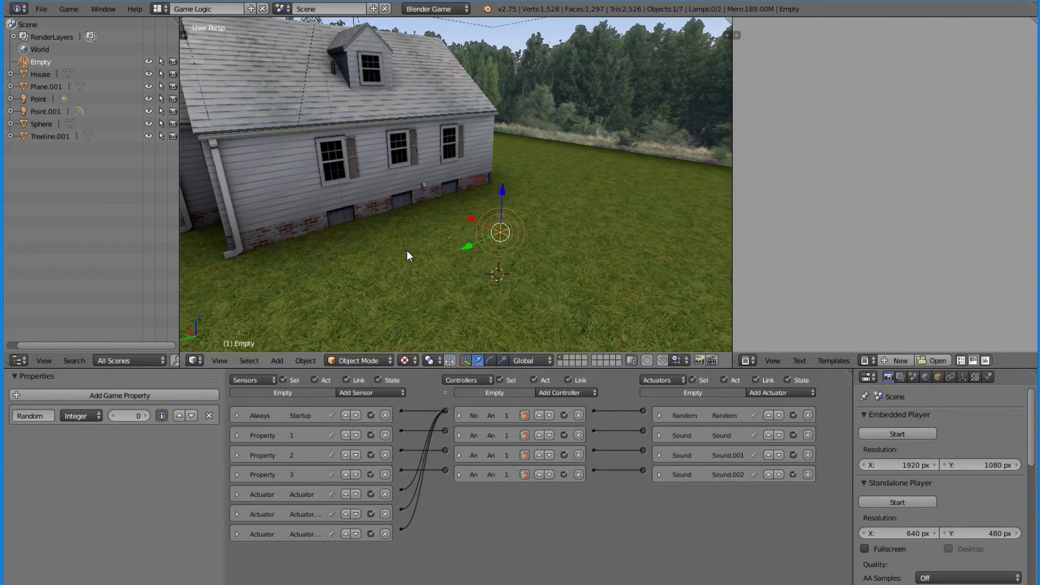
key("p")
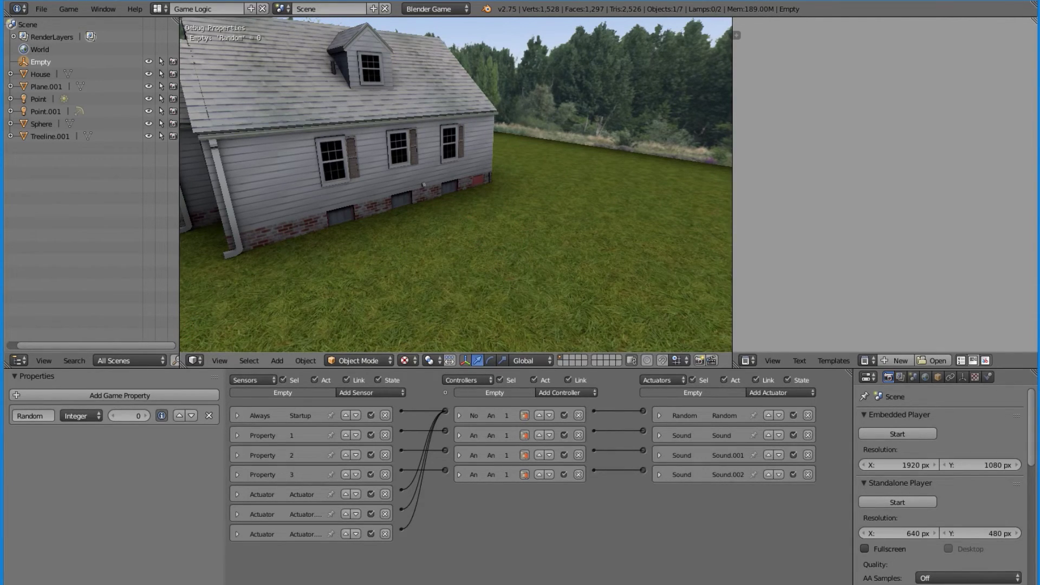
Delete the Always Startup sensor, set the Random property to 1, and test-run the game.
key("Escape")
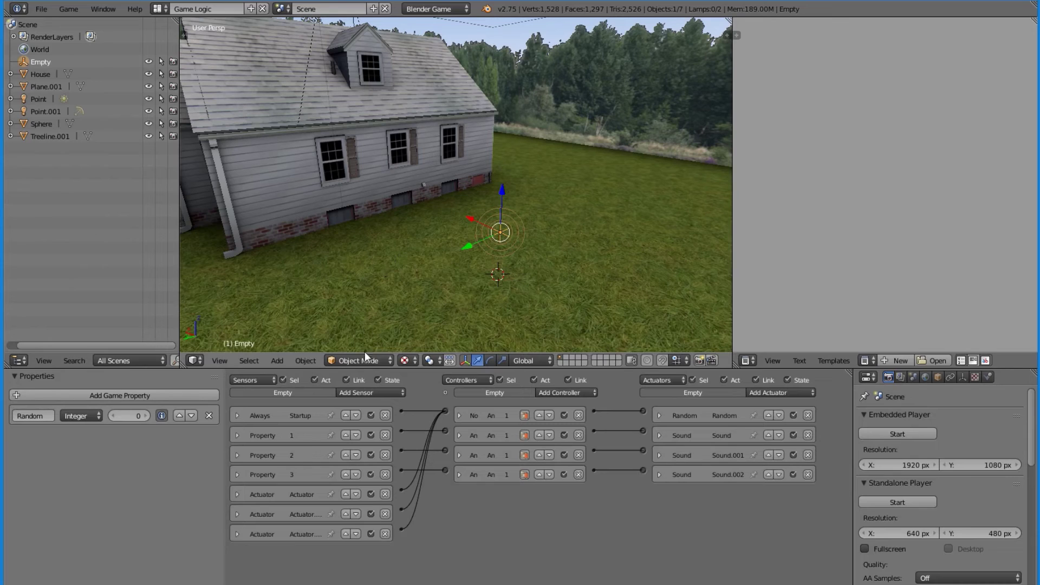
left_click(384, 416)
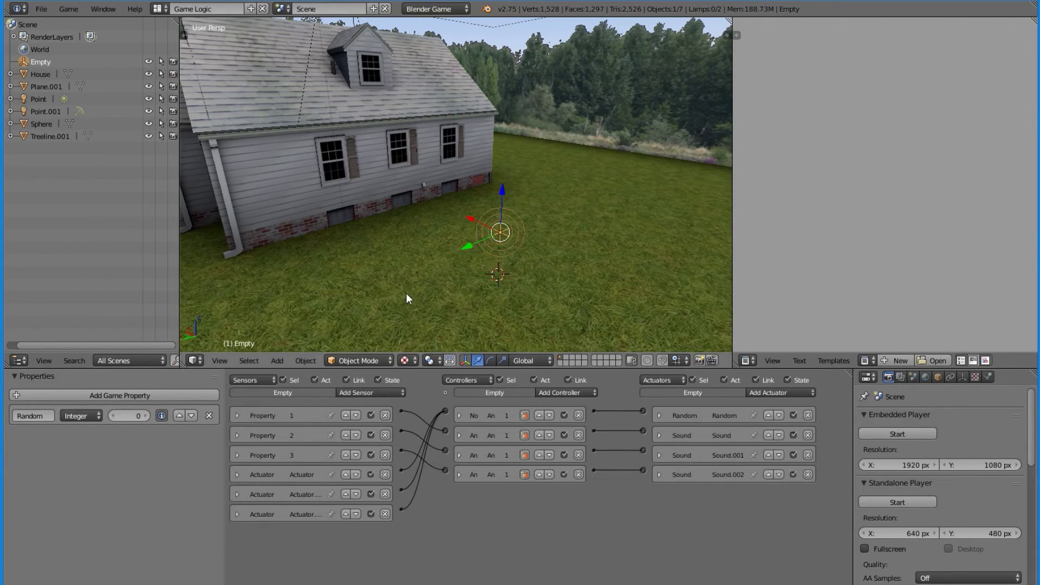
left_click(147, 416)
key("p")
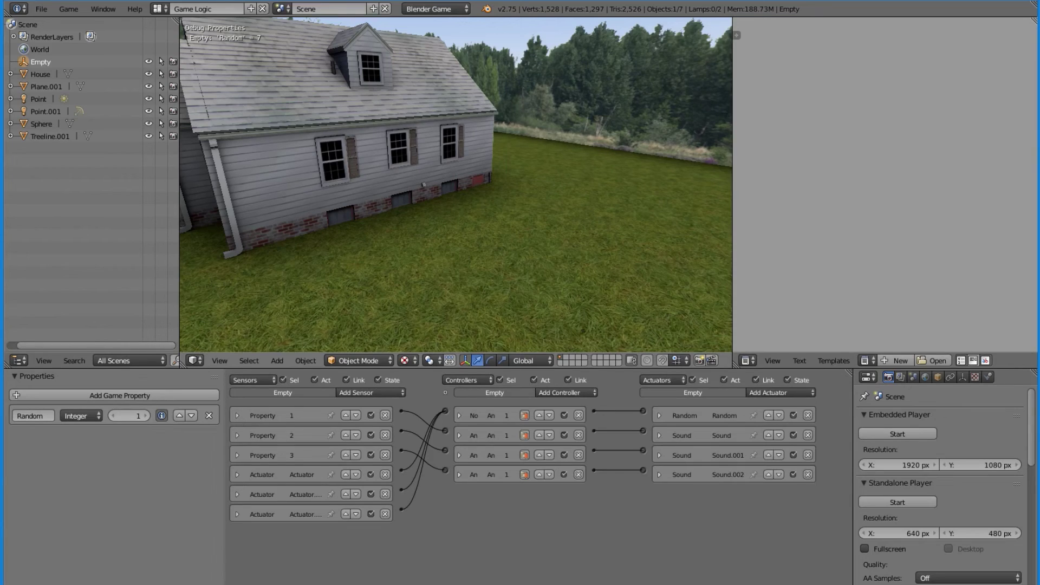
key("Escape")
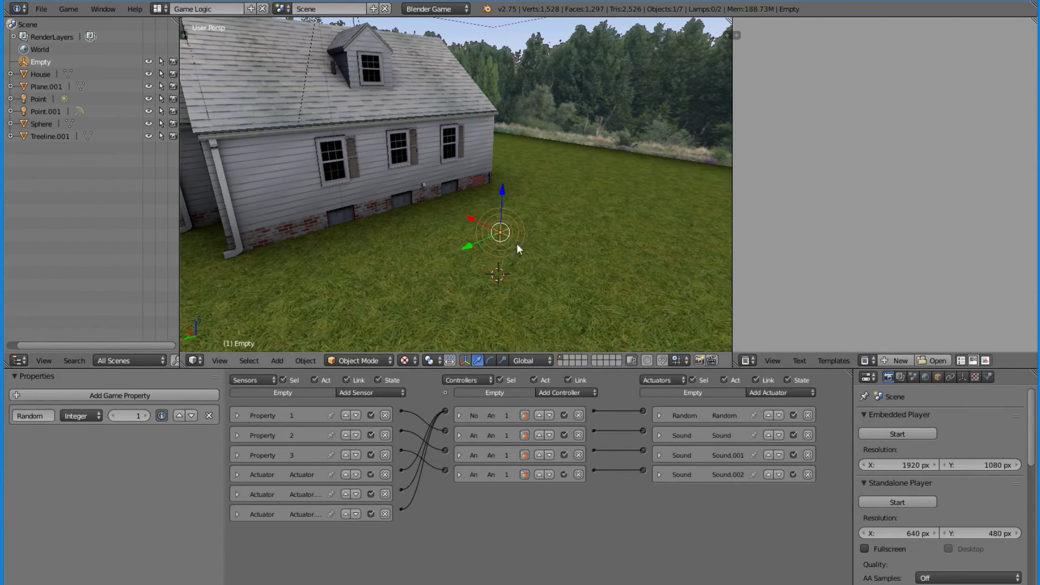
Set the Random actuator's range to Min 1 and Max 3, then run the game.
left_click(659, 415)
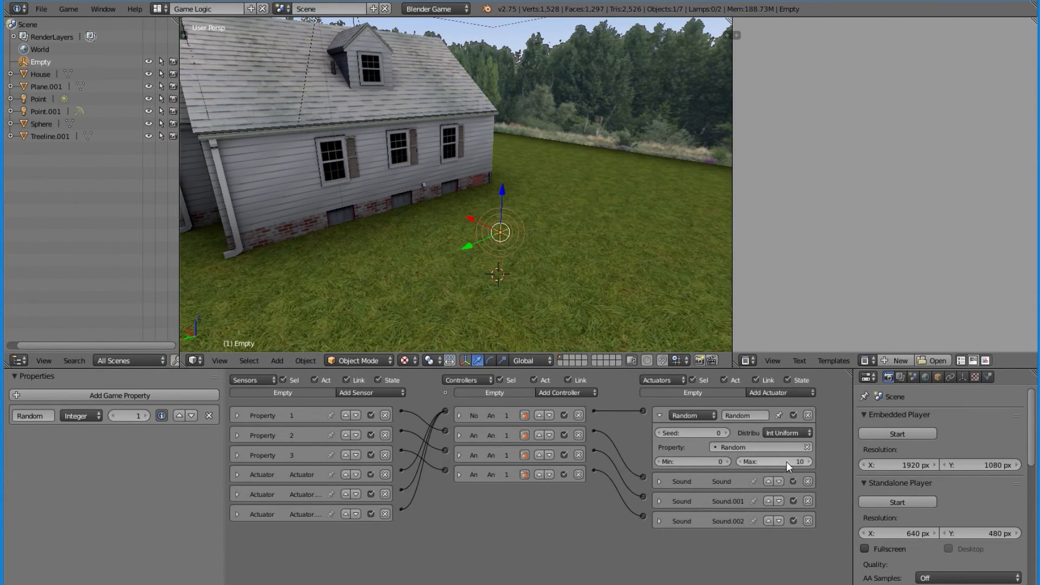
left_click_drag(787, 462, 763, 464)
left_click(701, 461)
type("1")
key("Return")
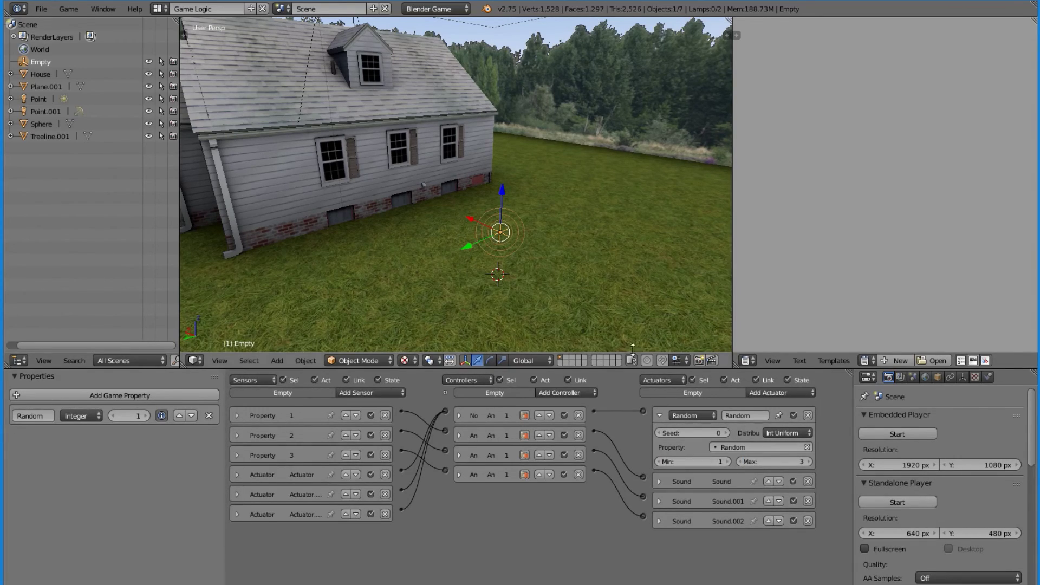
key("p")
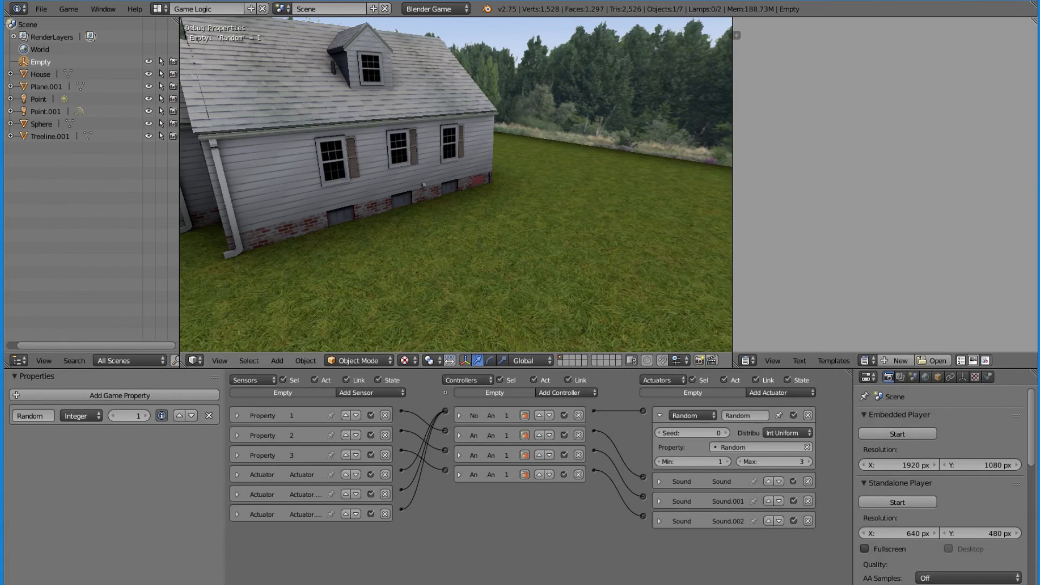
key("Escape")
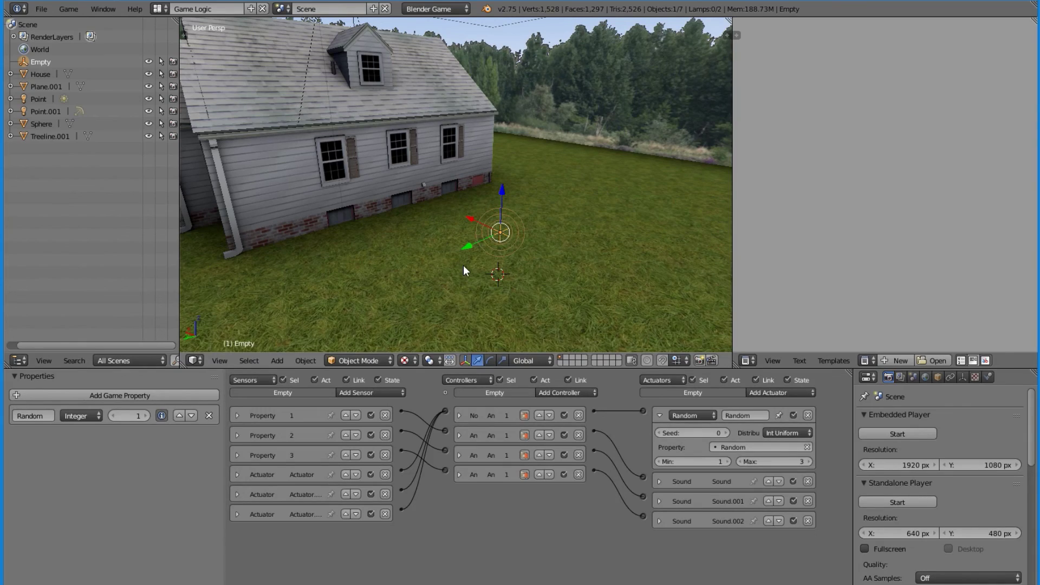
key("p")
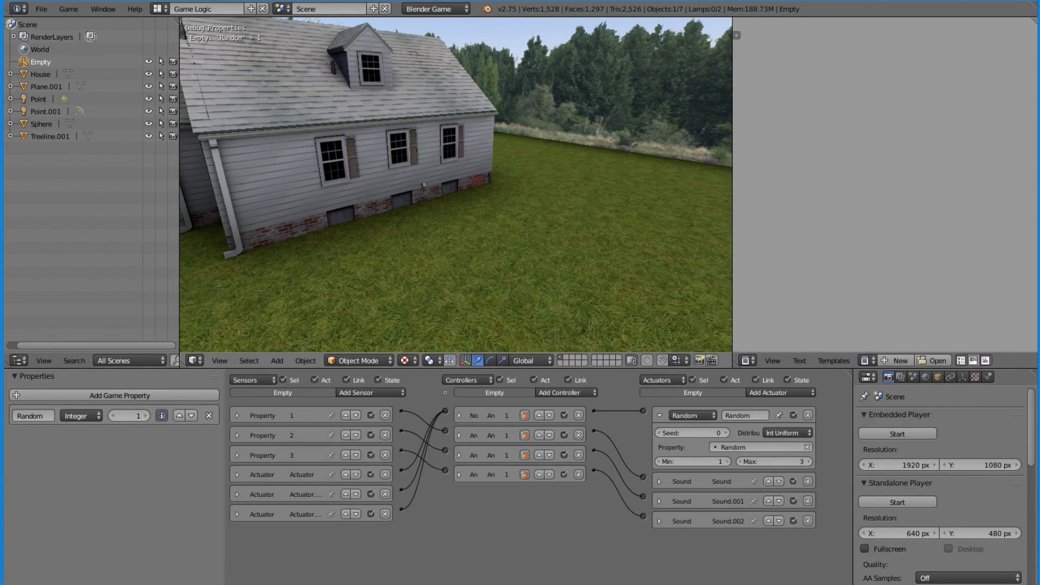